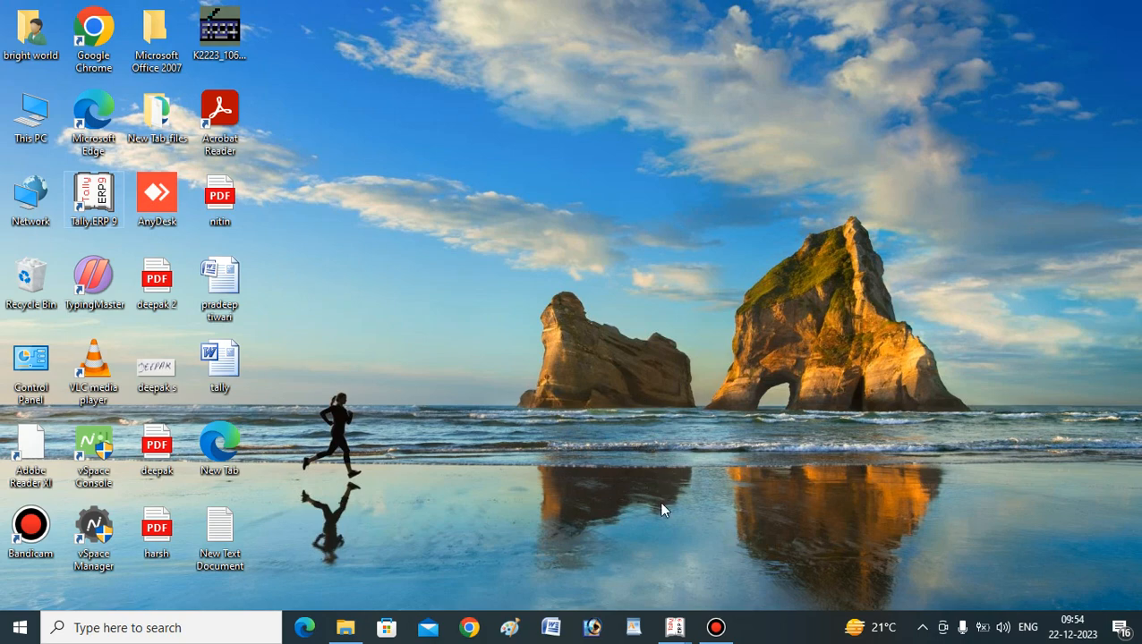
# Switch to Tally.ERP 9 to view the sample invoice for Mohan and Sons, minimise it and refresh the desktop
pyautogui.moveTo(674, 627)
pyautogui.click(729, 564)
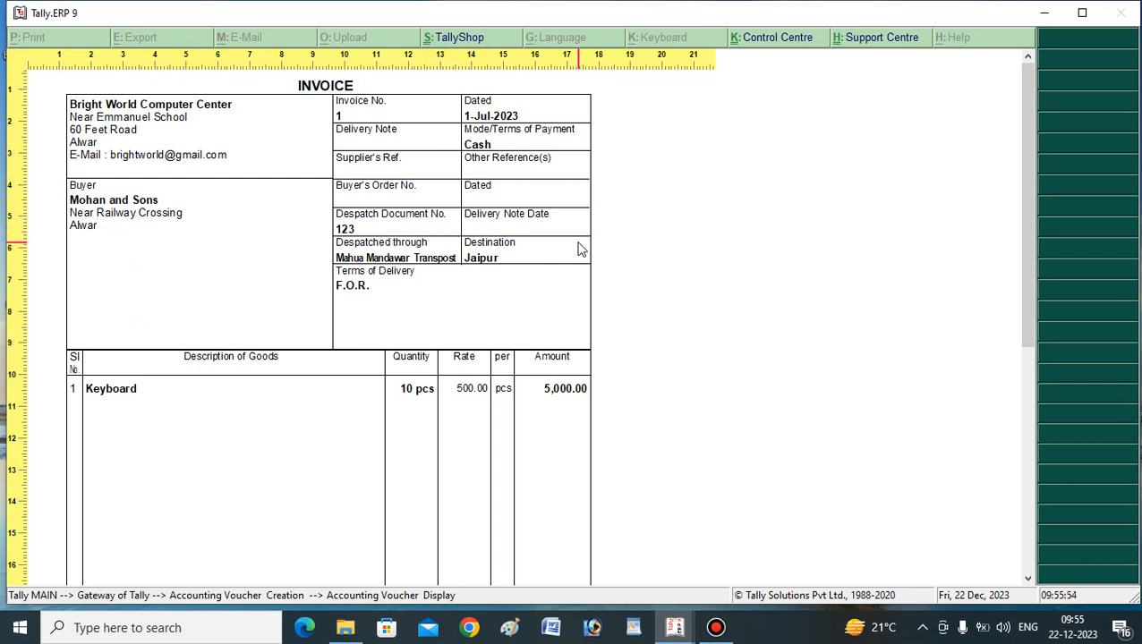
pyautogui.click(1043, 18)
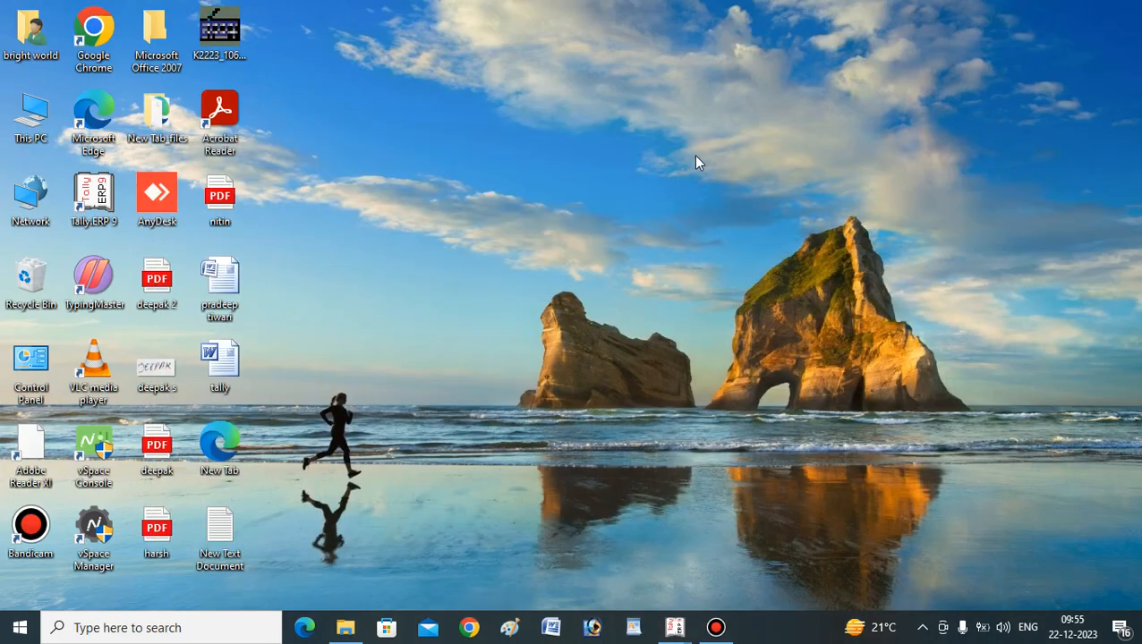
pyautogui.rightClick(596, 212)
pyautogui.click(640, 261)
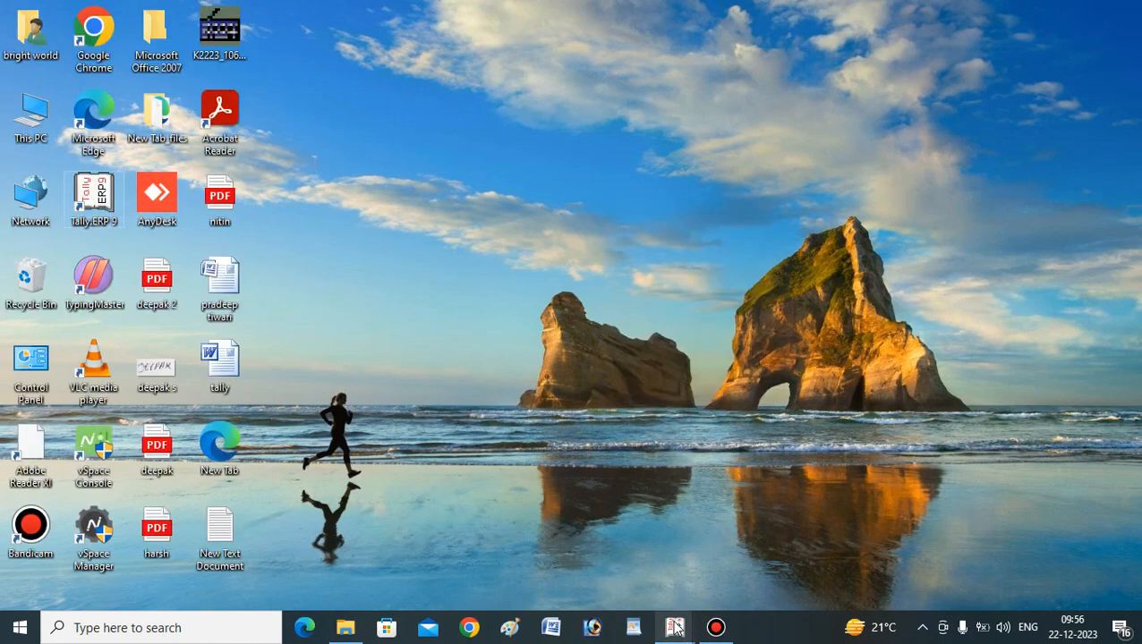
# Switch to Tally.ERP 9 again and bring back the window showing the sample invoice preview
pyautogui.moveTo(676, 629)
pyautogui.click(547, 565)
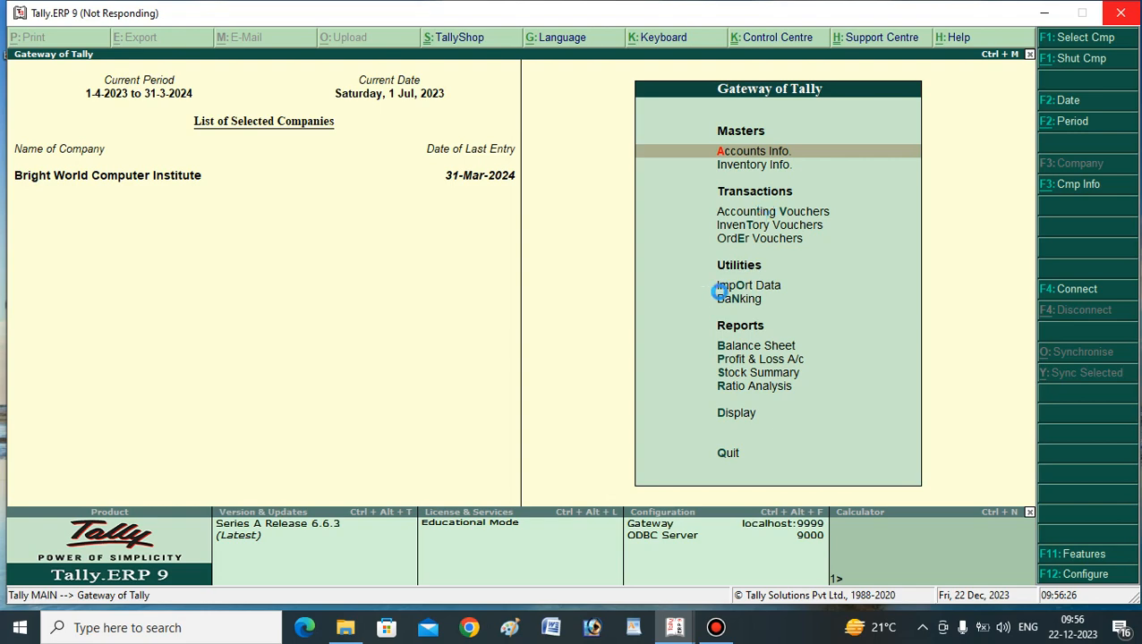
pyautogui.moveTo(687, 634)
pyautogui.click(762, 559)
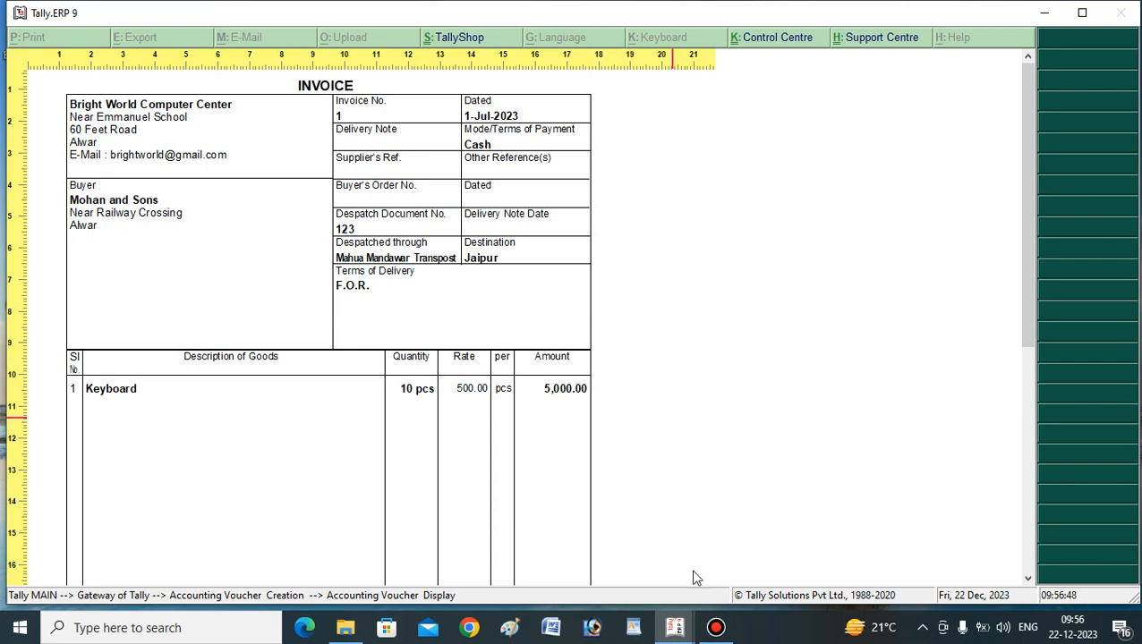
# Switch to the Tally.ERP 9 voucher creation window and start a sales voucher with a blank reference number
pyautogui.moveTo(682, 632)
pyautogui.click(607, 557)
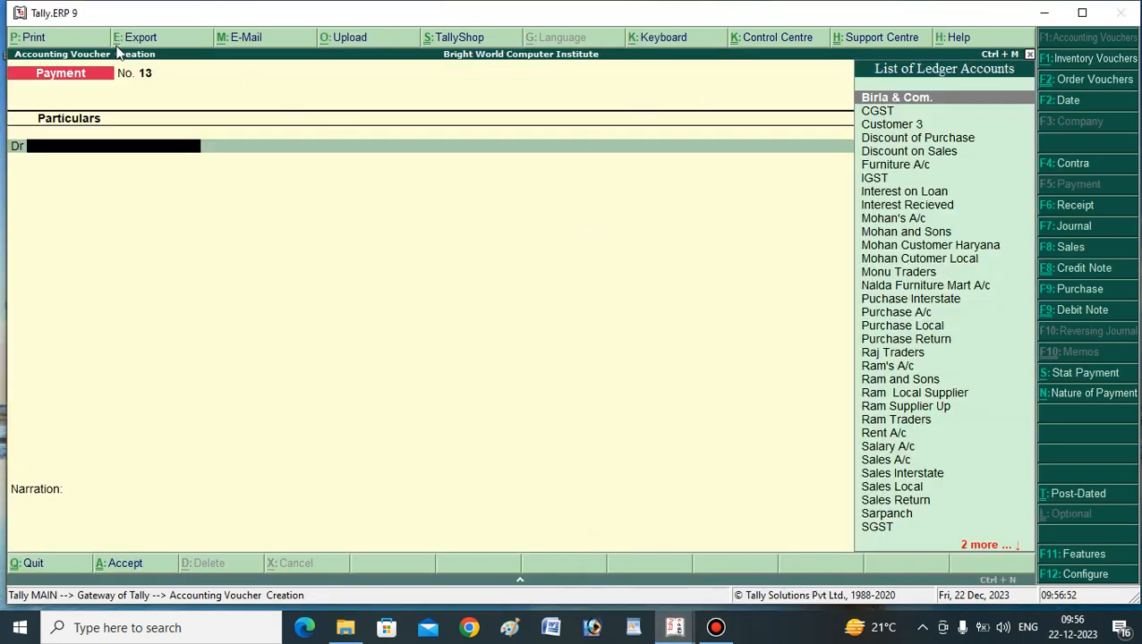
pyautogui.click(1076, 253)
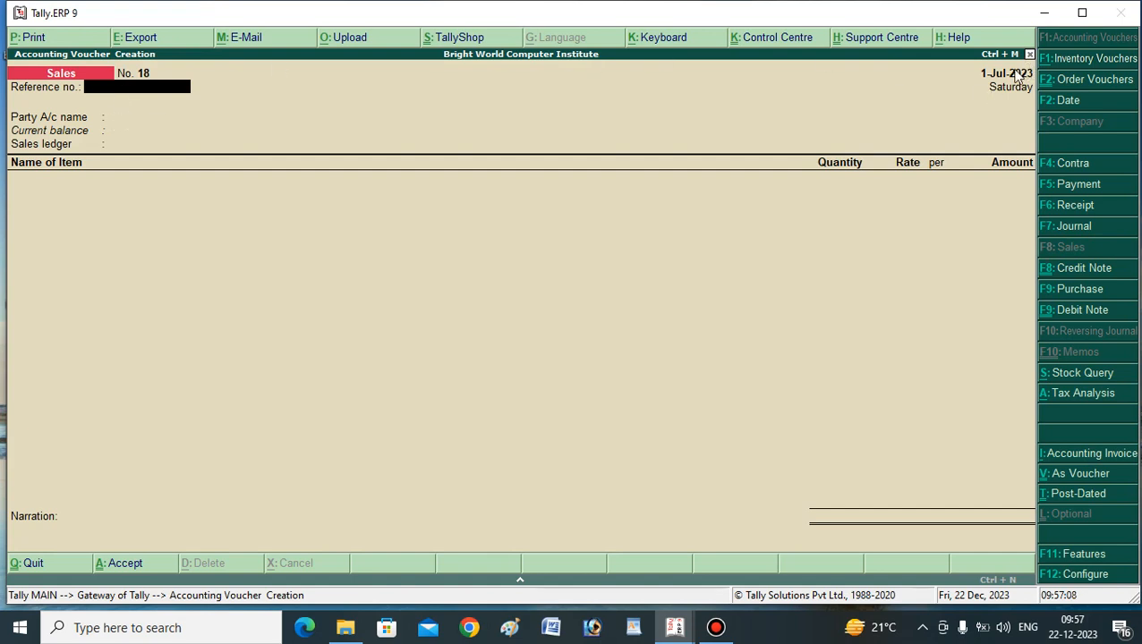
pyautogui.press('Return')
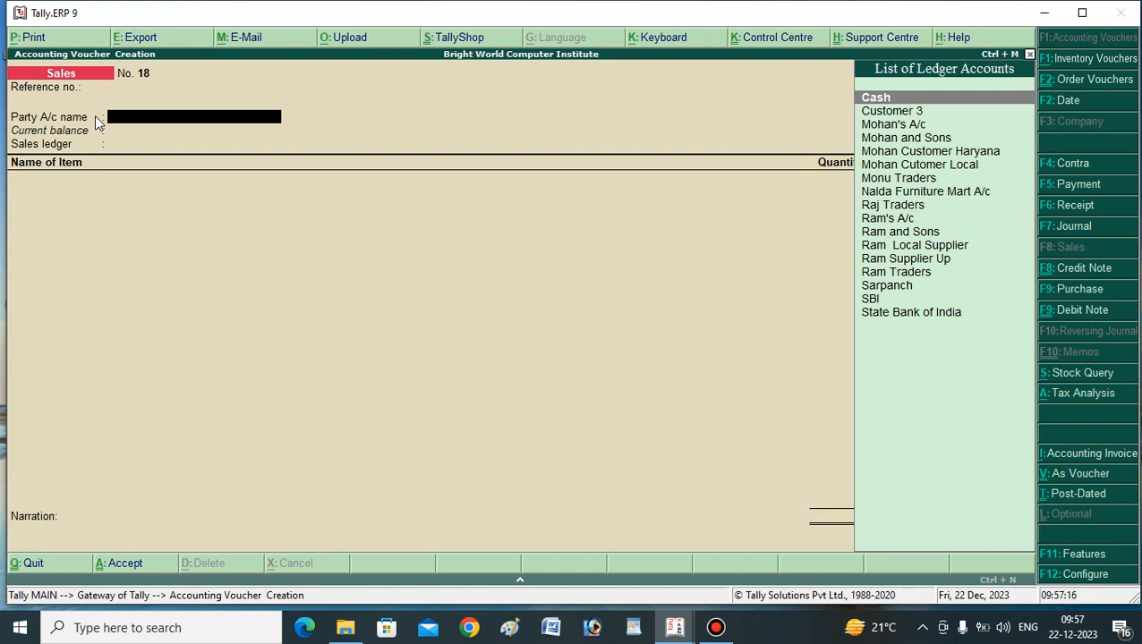
# Set the sales voucher's party account to Cash
pyautogui.write('Ca')
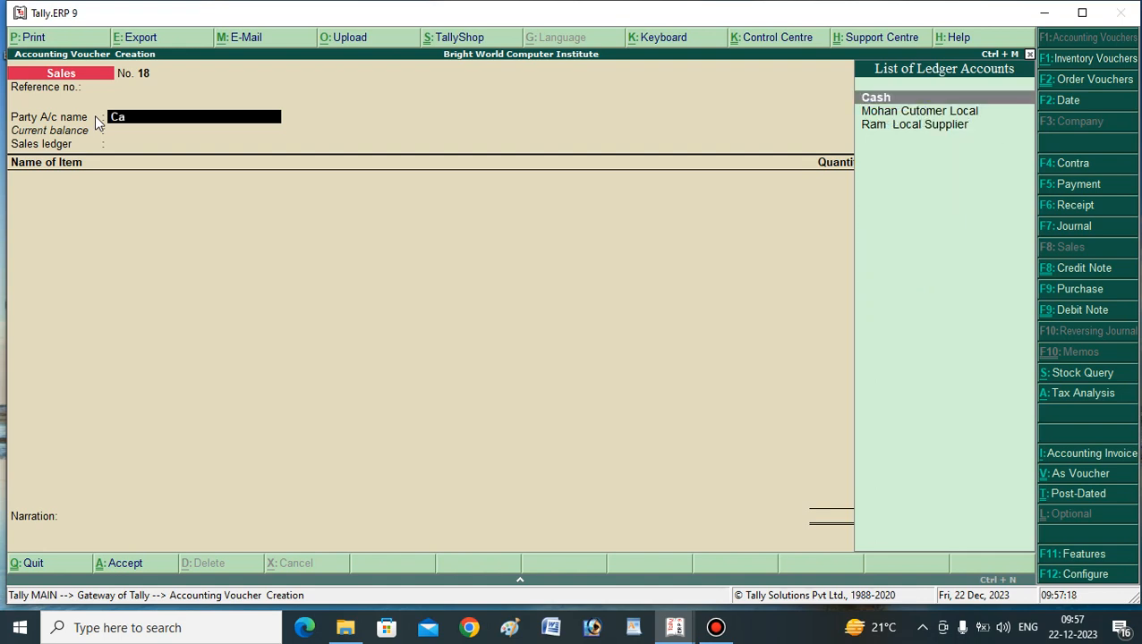
pyautogui.press('Return')
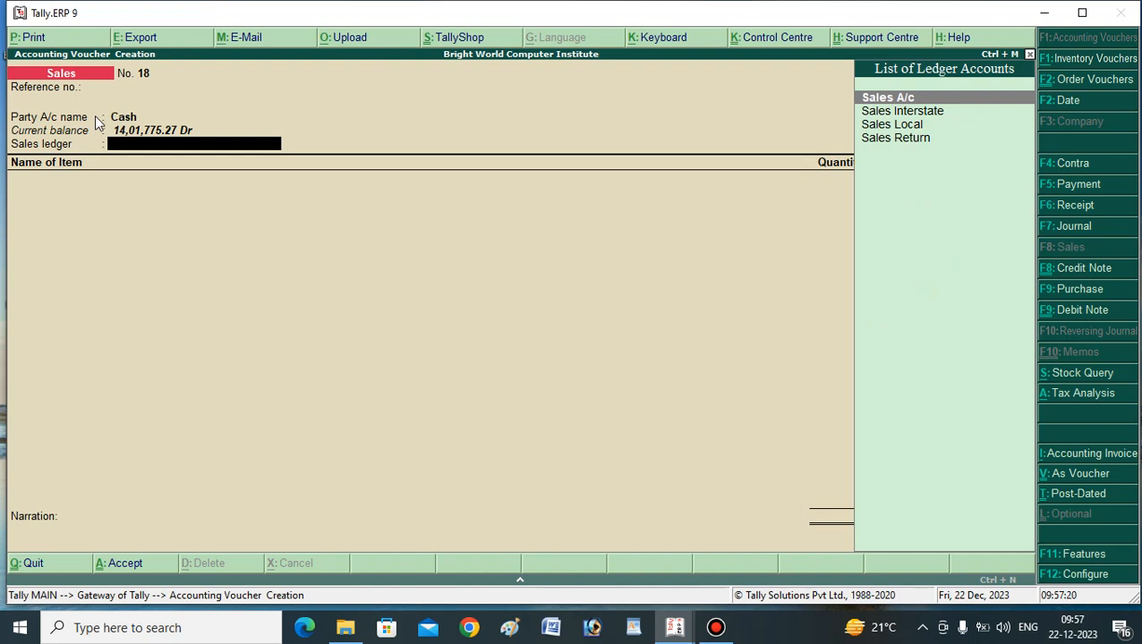
pyautogui.press('BackSpace')
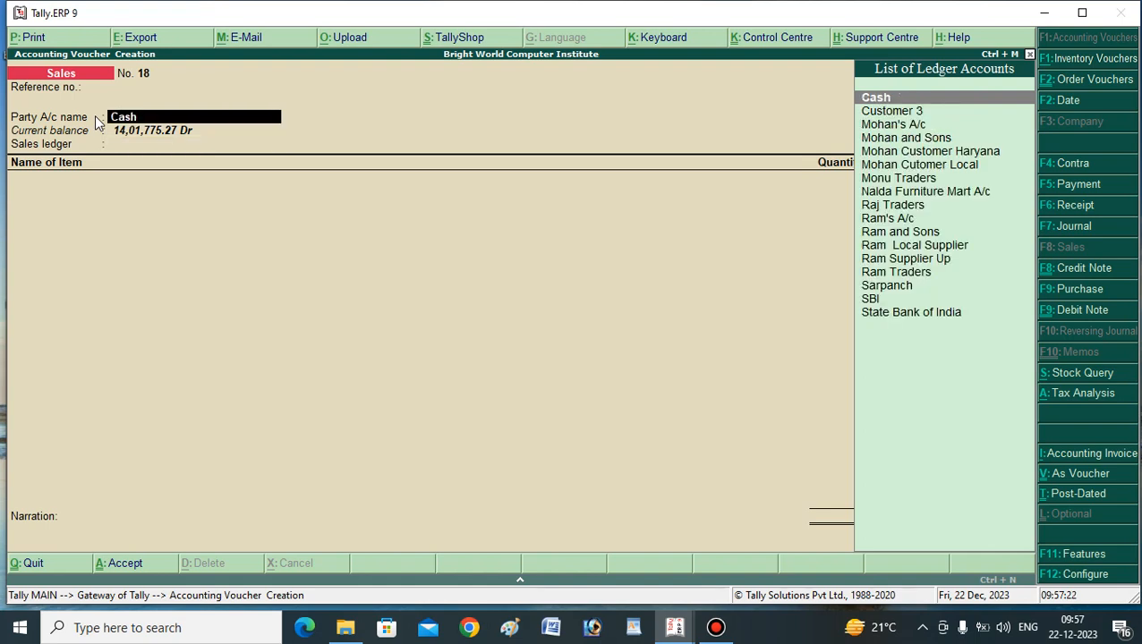
pyautogui.press('Return')
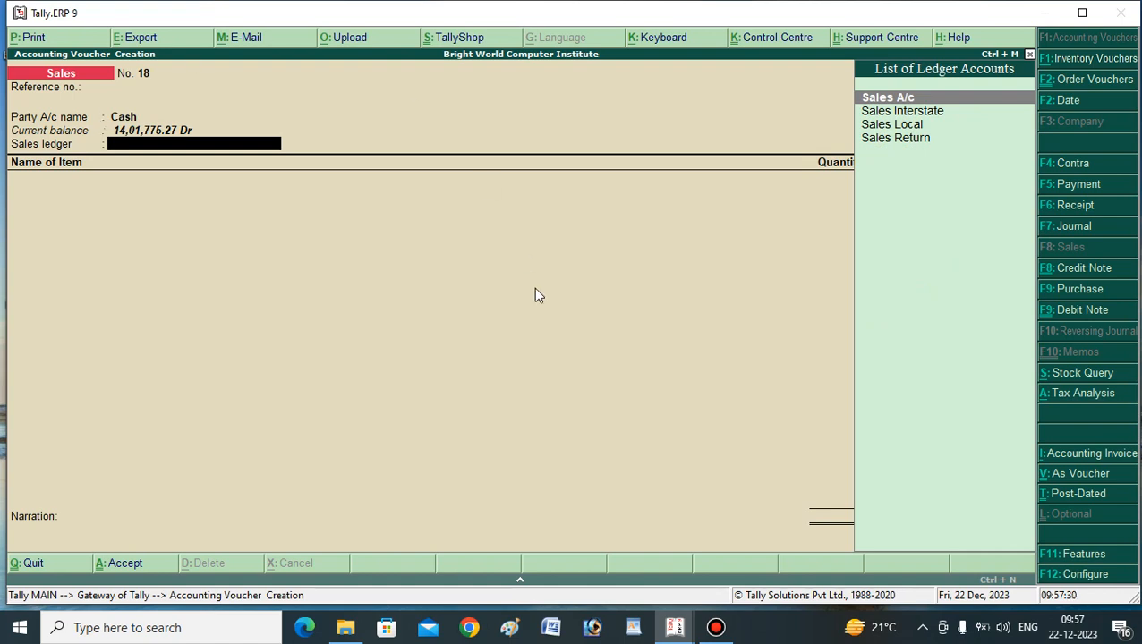
# Configure the sales invoice to enable supplementary details and disallow separate buyer and consignee names
pyautogui.click(1085, 577)
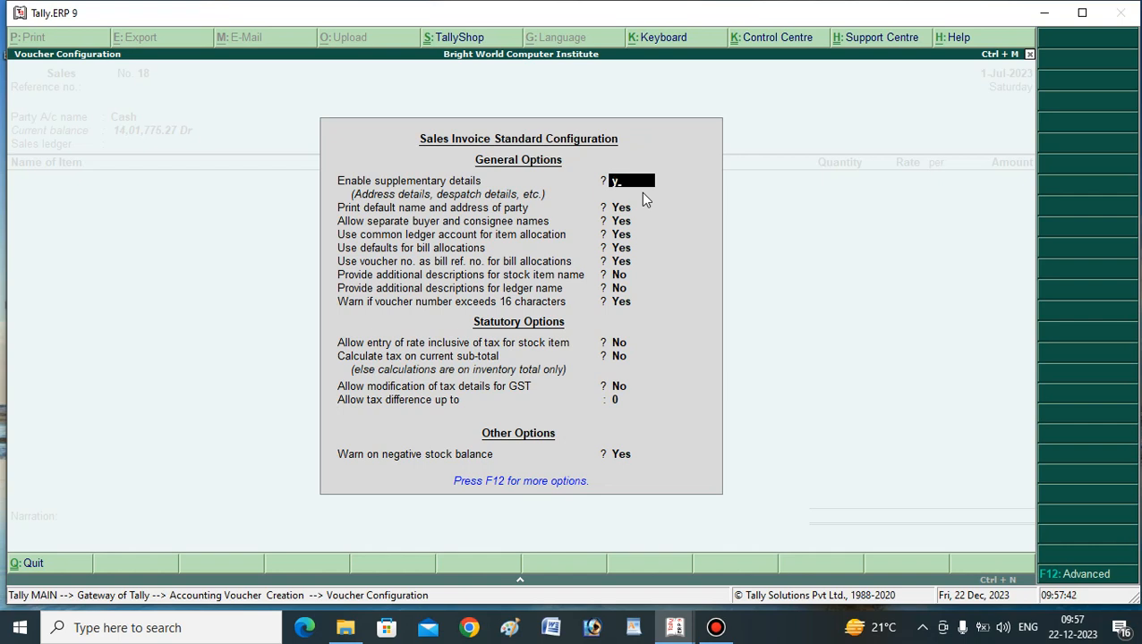
pyautogui.press('Return')
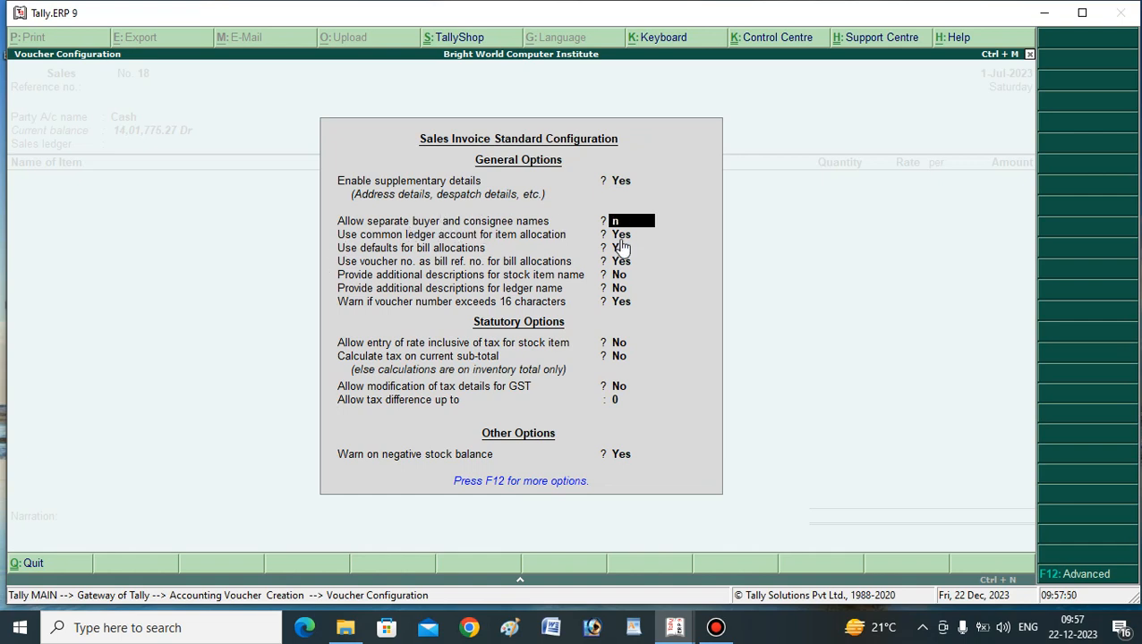
pyautogui.write('n')
pyautogui.press('Return')
pyautogui.press('Return')
pyautogui.press('Return')
pyautogui.press('Return')
pyautogui.press('Return')
pyautogui.press('Return')
pyautogui.press('Return')
pyautogui.press('Return')
pyautogui.press('Return')
pyautogui.press('Return')
pyautogui.press('Return')
pyautogui.press('Return')
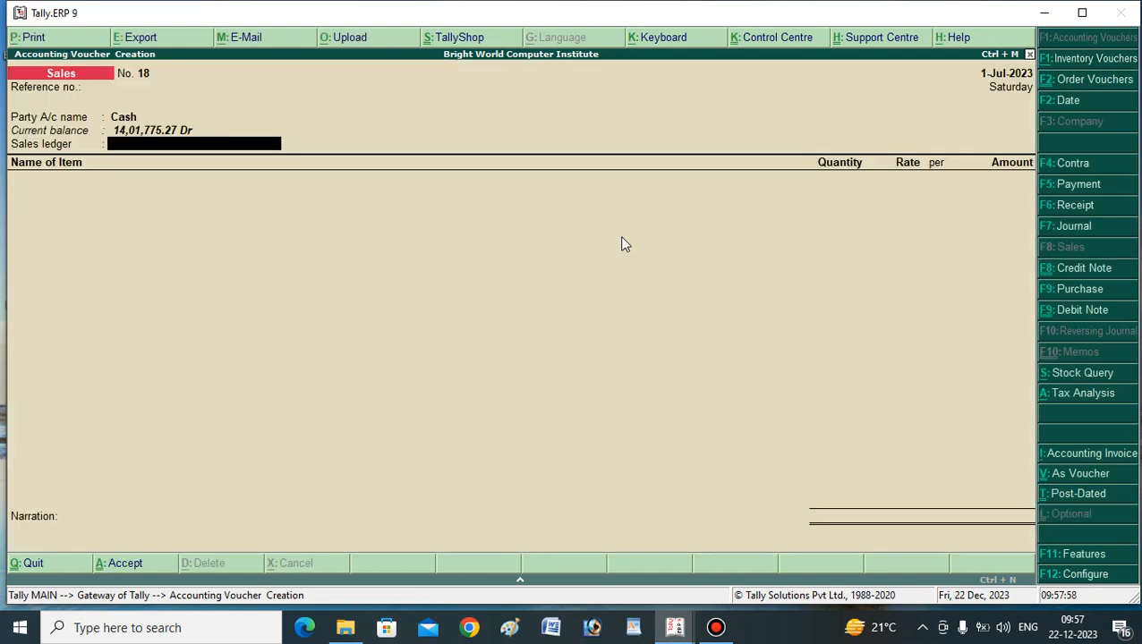
# Reopen the Cash party details and set the despatch document number to 123, leaving out any delivery note
pyautogui.press('BackSpace')
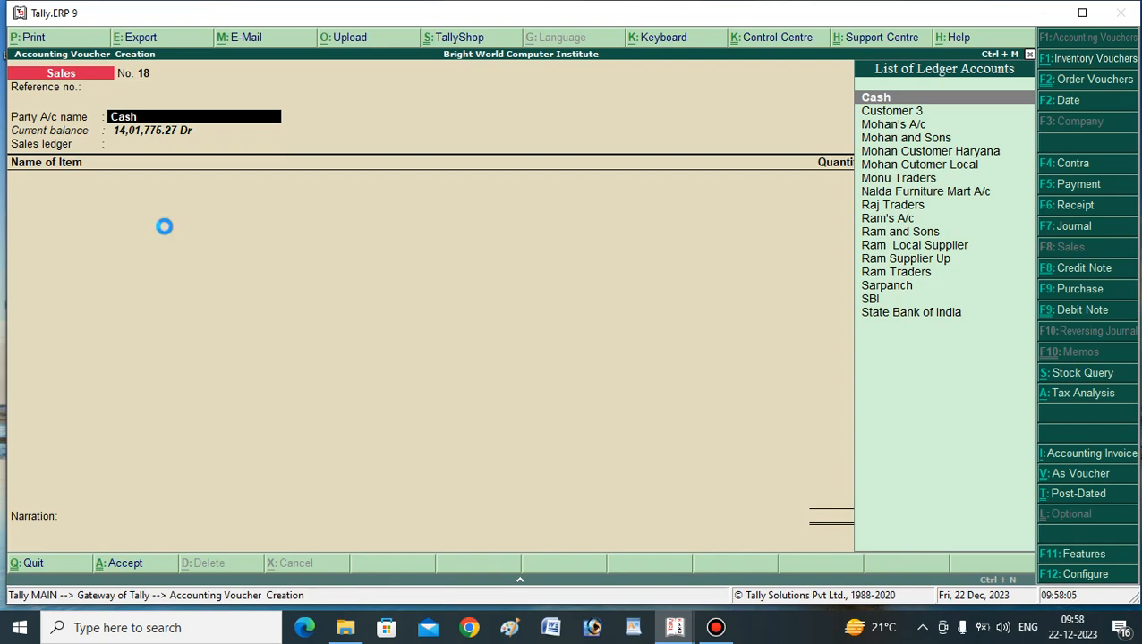
pyautogui.press('Return')
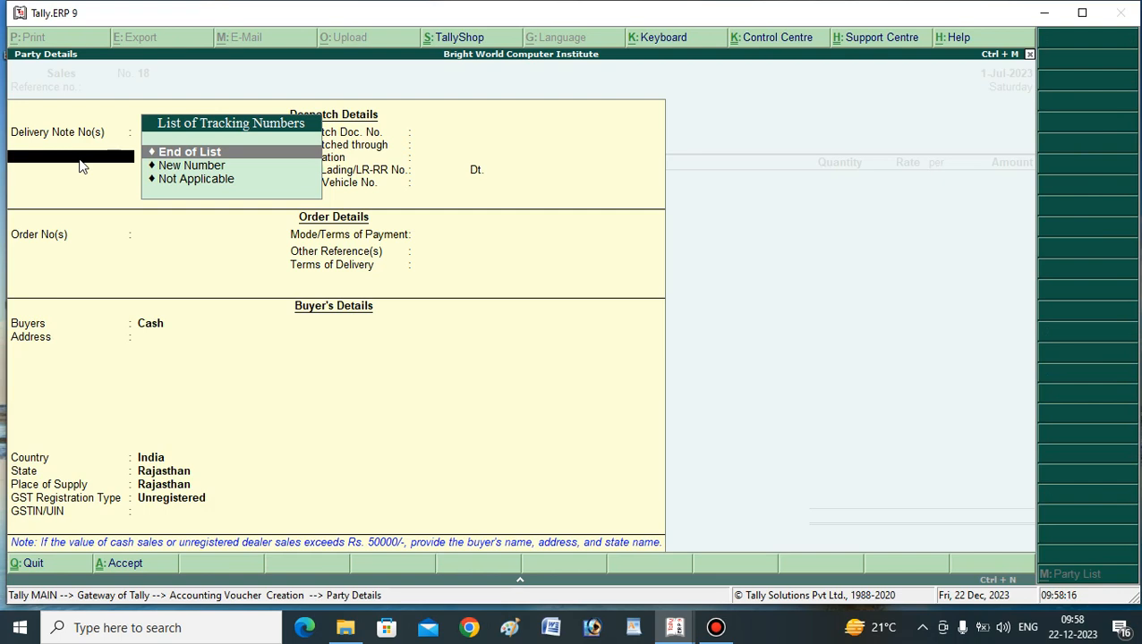
pyautogui.press('Return')
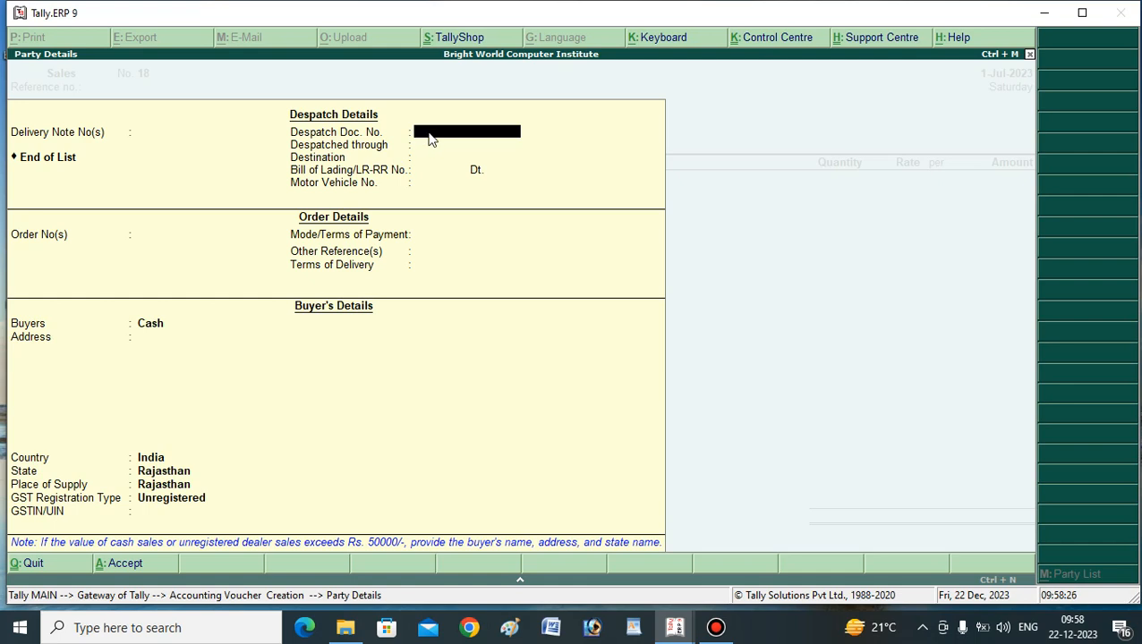
pyautogui.write('123')
pyautogui.press('Return')
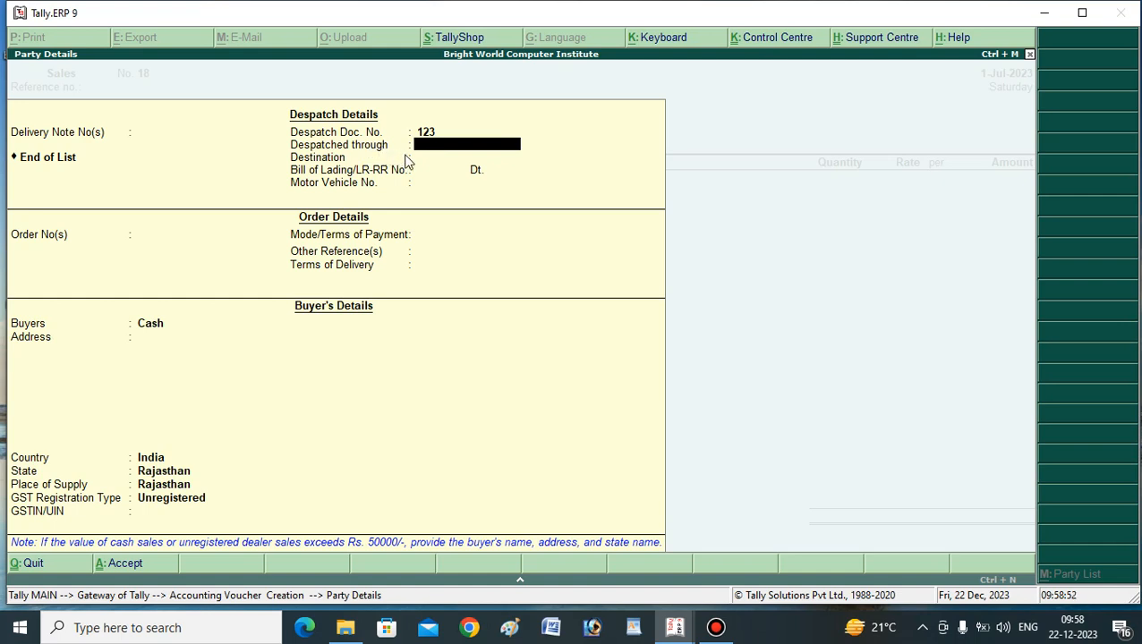
# Set the goods as despatched through Mahau Mandawar Transport with Alwar as the destination
pyautogui.write('Mahau Mandawar')
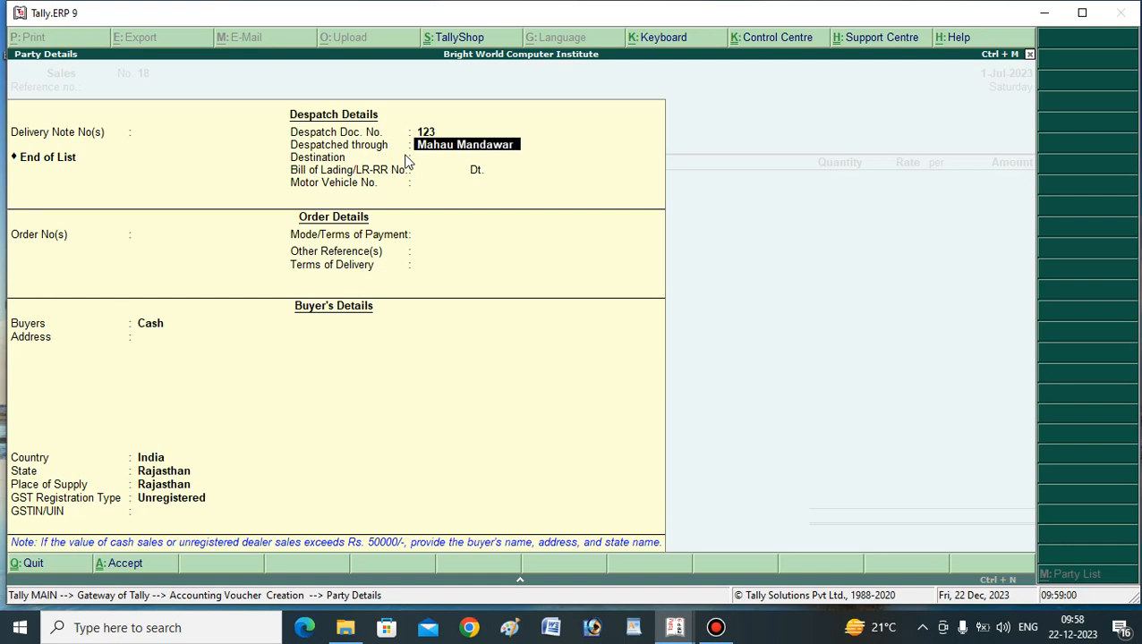
pyautogui.press('Return')
pyautogui.press('BackSpace')
pyautogui.write('Transp')
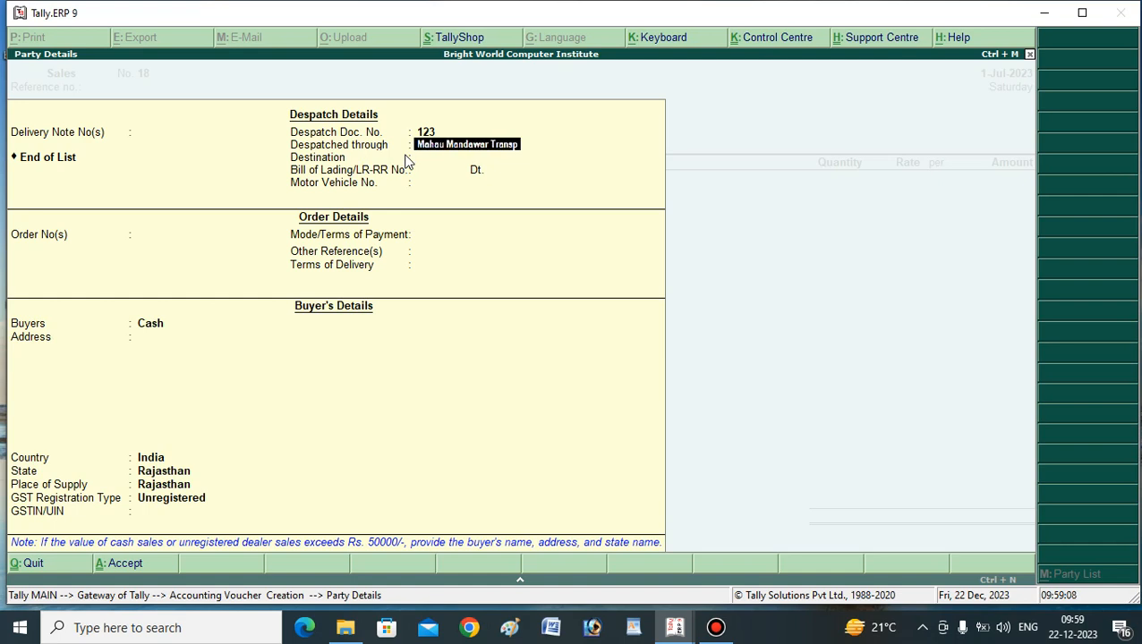
pyautogui.write('ort')
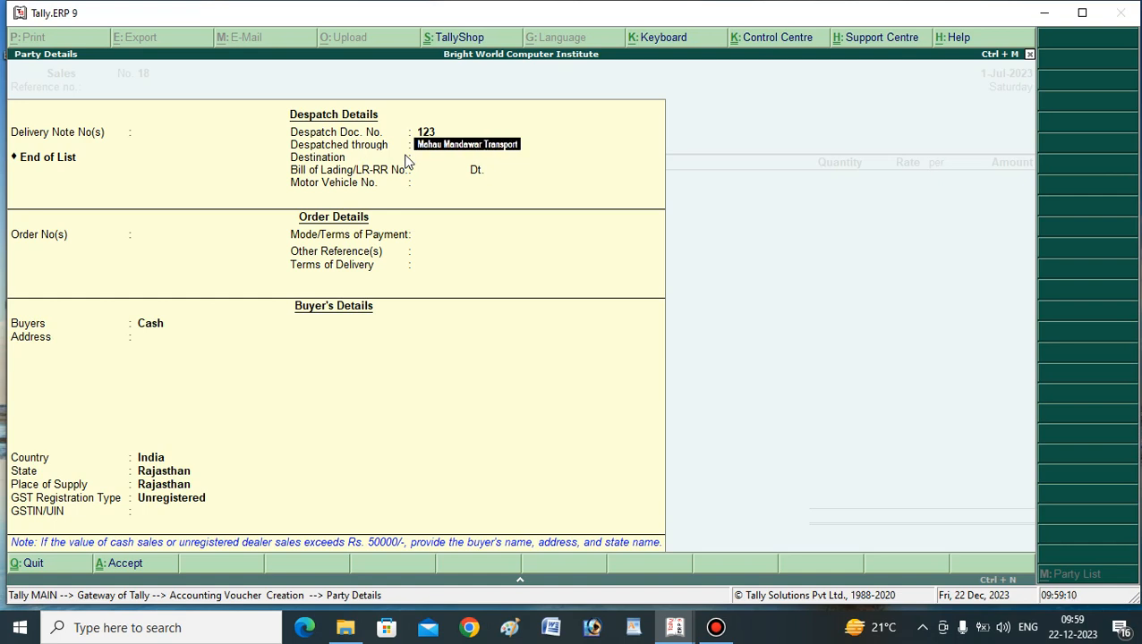
pyautogui.press('Return')
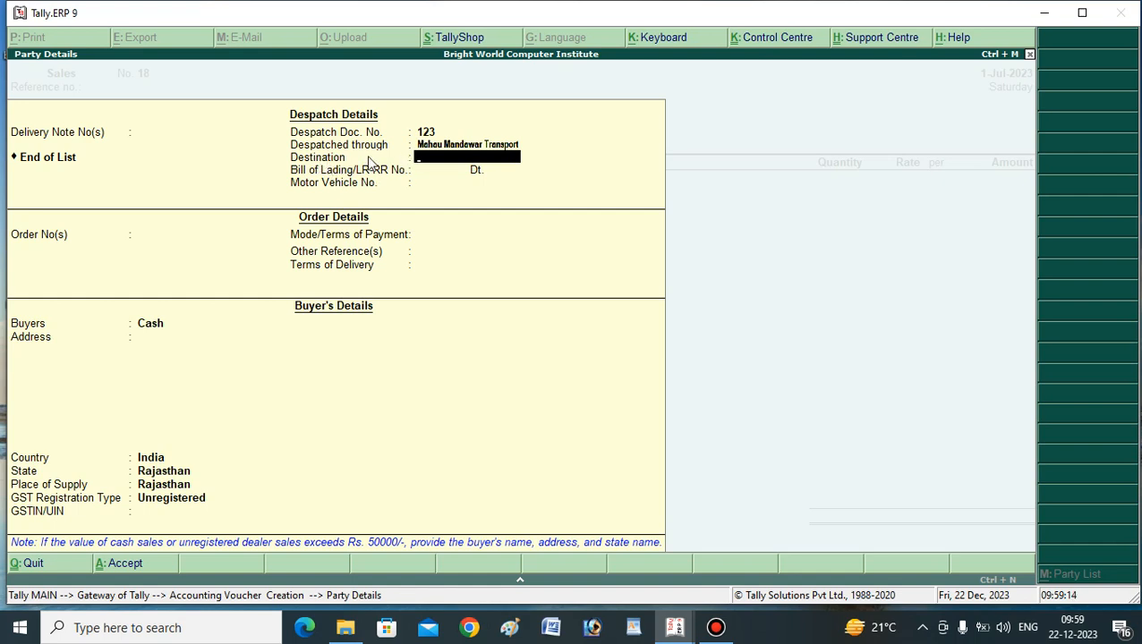
pyautogui.write('Alwar')
pyautogui.press('Return')
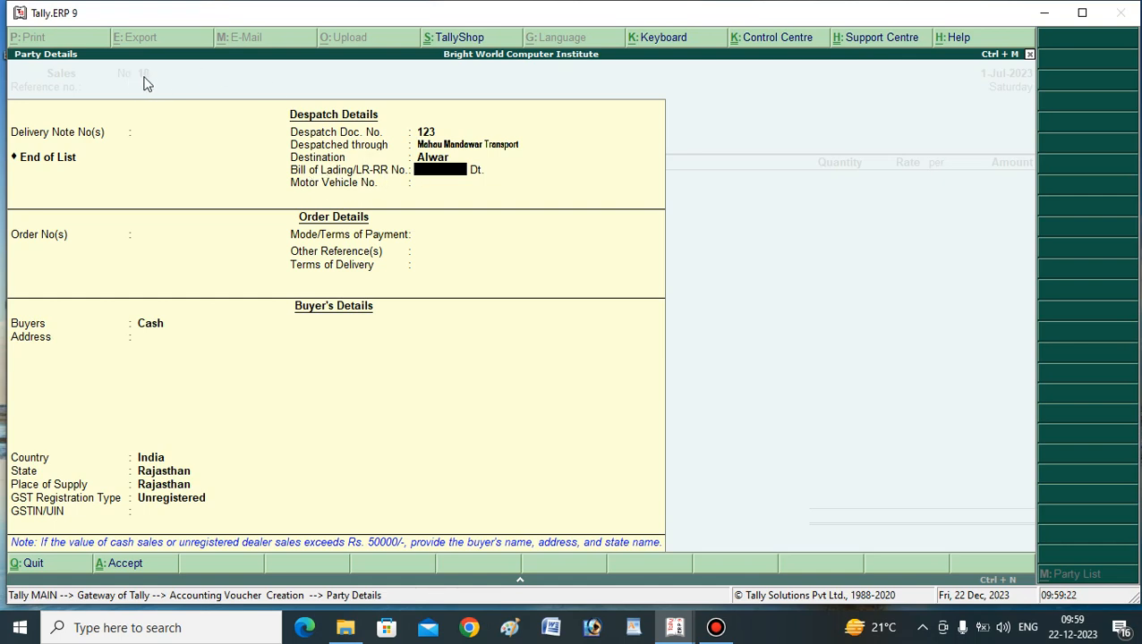
# Enter bill of lading number 18 dated 1-Jul-2023 and motor vehicle number RJ02SR1234
pyautogui.write('18')
pyautogui.press('Return')
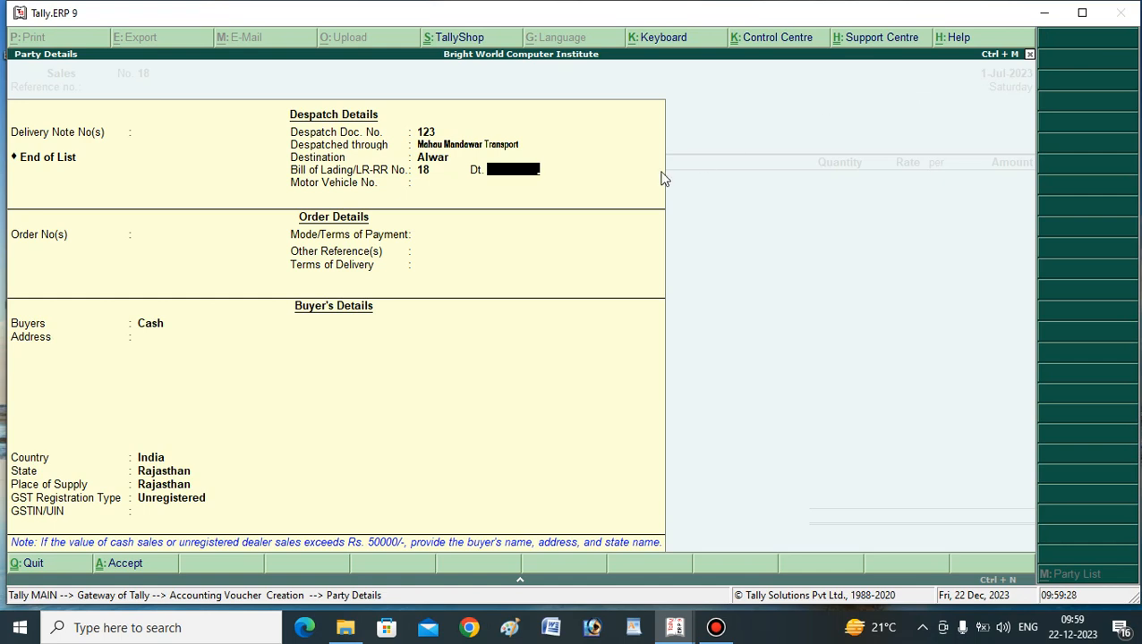
pyautogui.write('1-7')
pyautogui.press('Return')
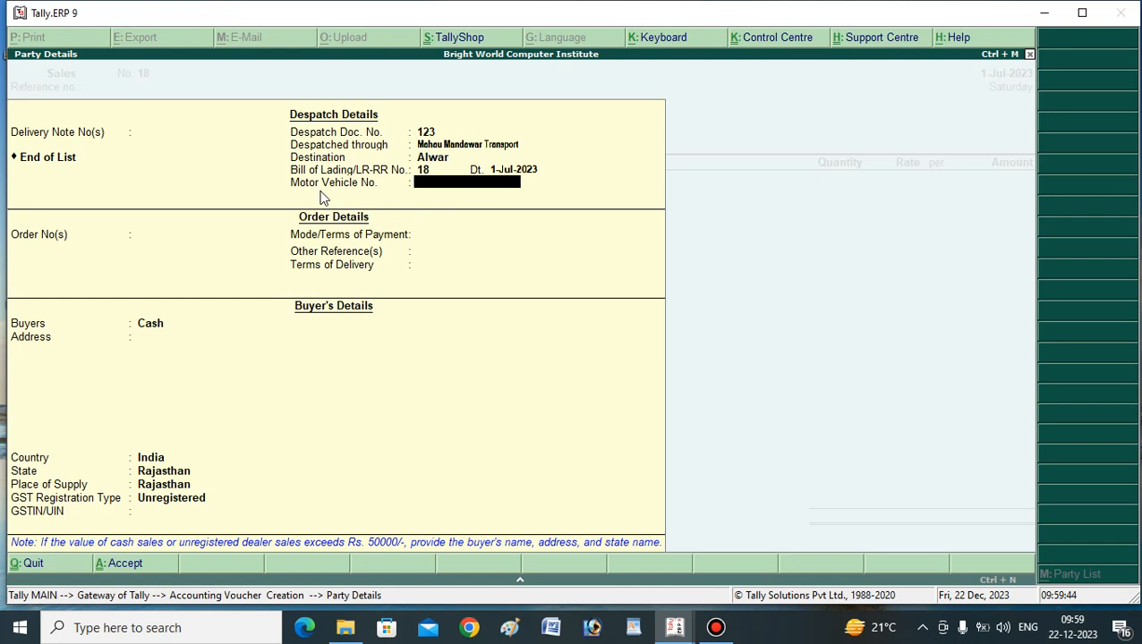
pyautogui.write('RJ02SR1234')
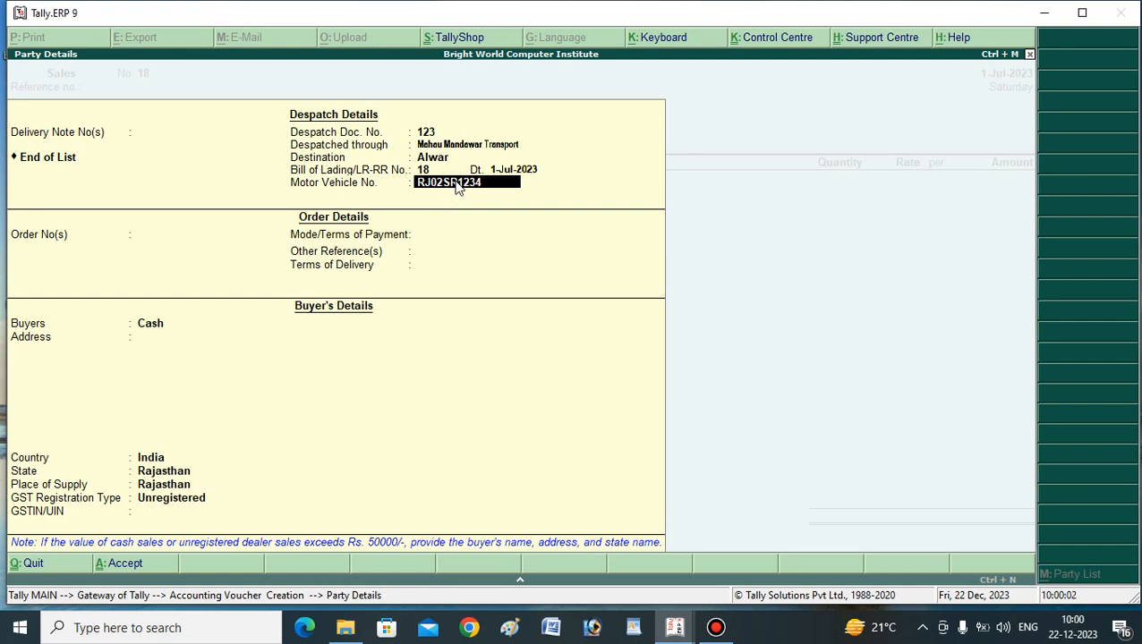
pyautogui.press('Return')
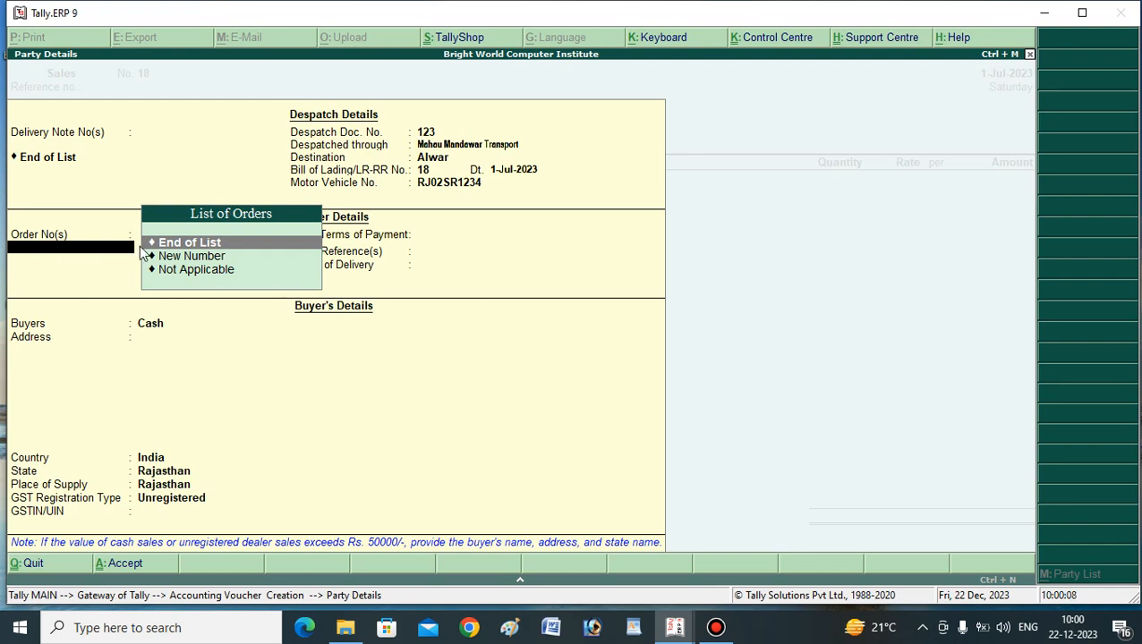
# End the order number list without an order and set the mode of payment to CASH
pyautogui.click(172, 246)
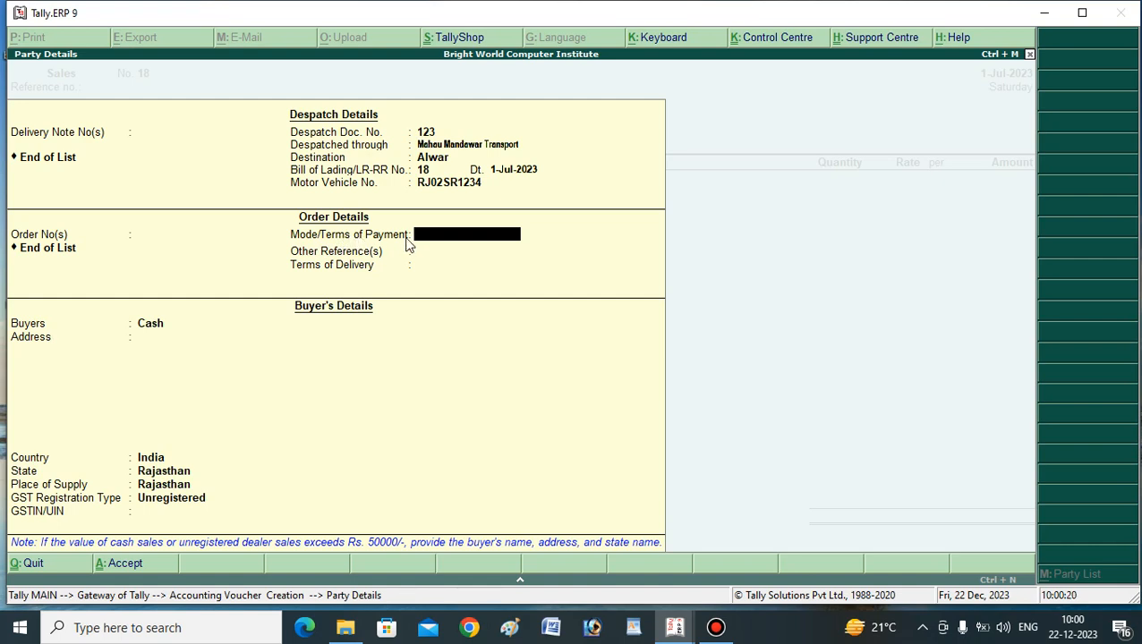
pyautogui.write('CASH')
pyautogui.press('Return')
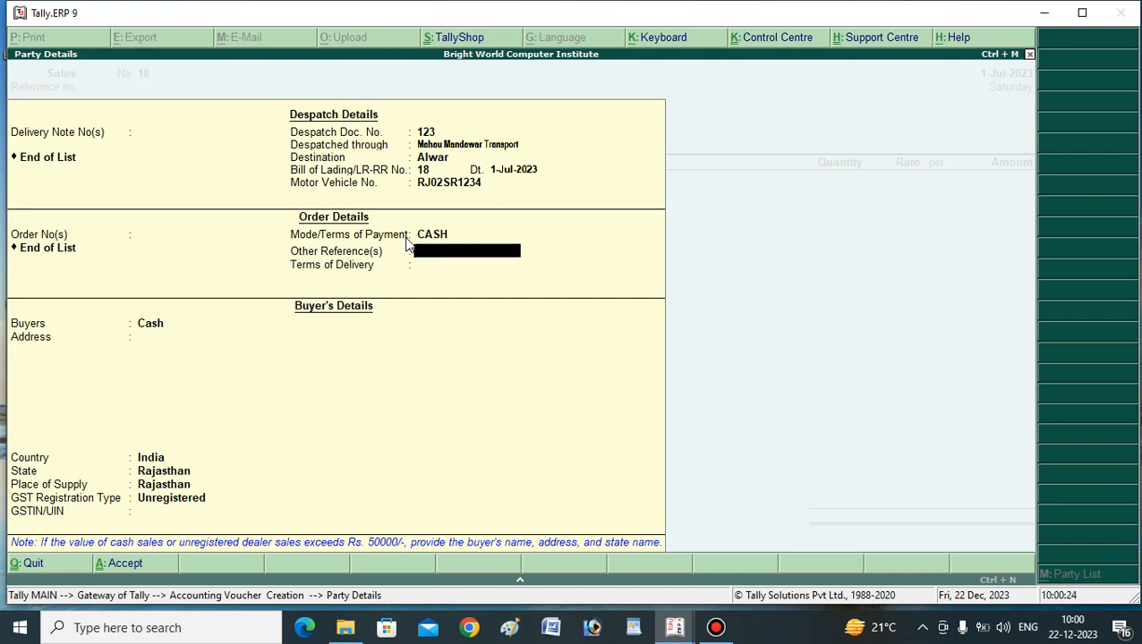
# Try NEFTP and UPI as the mode of payment and restore it to CASH
pyautogui.press('BackSpace')
pyautogui.write('N')
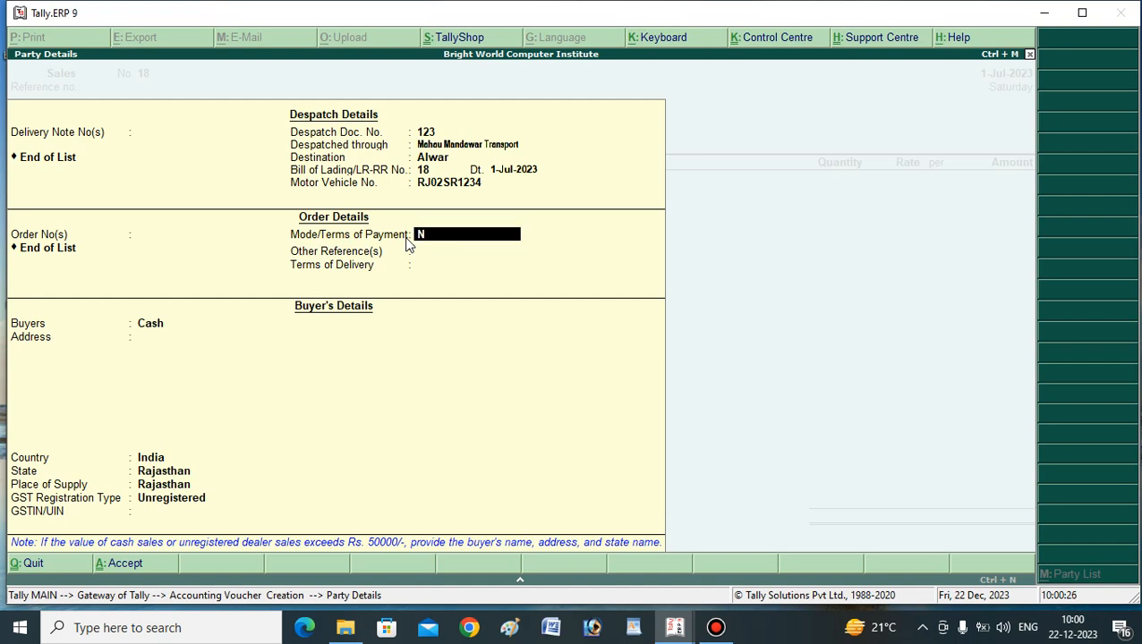
pyautogui.write('EFTP')
pyautogui.press('BackSpace')
pyautogui.press('BackSpace')
pyautogui.press('BackSpace')
pyautogui.press('BackSpace')
pyautogui.press('BackSpace')
pyautogui.write('UPI')
pyautogui.press('BackSpace')
pyautogui.press('BackSpace')
pyautogui.press('BackSpace')
pyautogui.write('CASH')
pyautogui.press('Return')
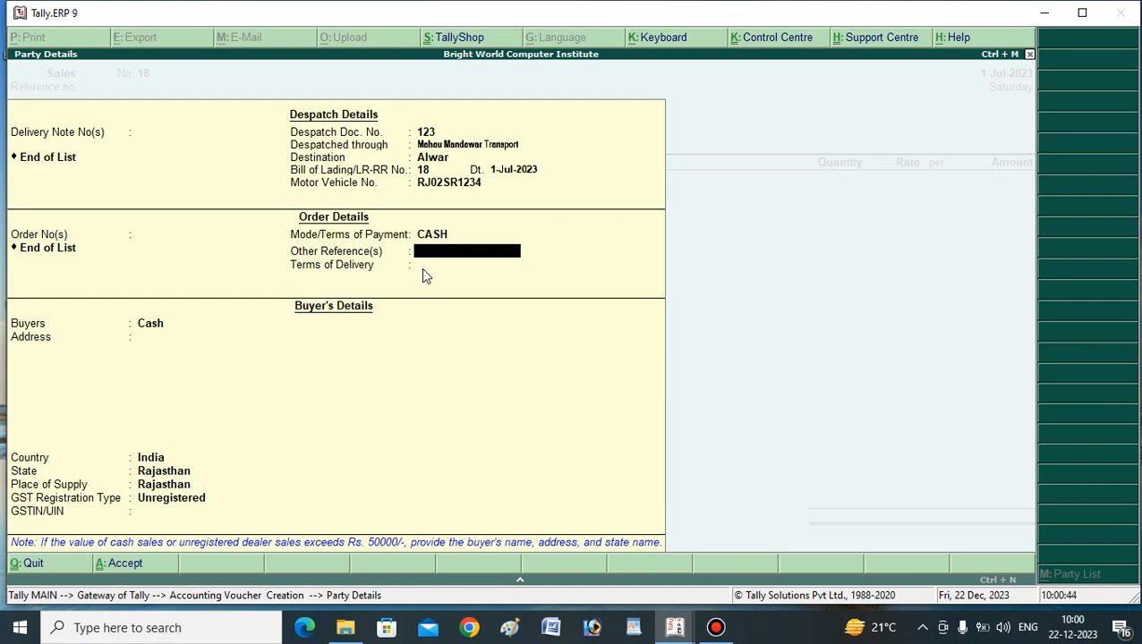
# Leave the other references blank and set the terms of delivery to F.O.R
pyautogui.press('Return')
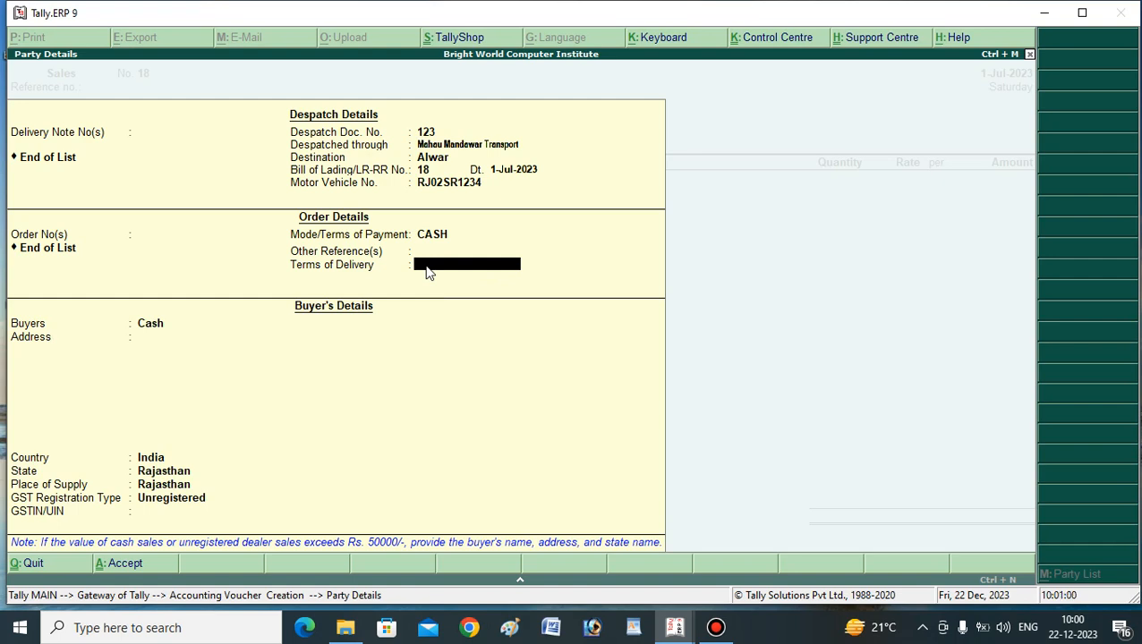
pyautogui.write('F.O.R.')
pyautogui.press('Return')
pyautogui.press('Return')
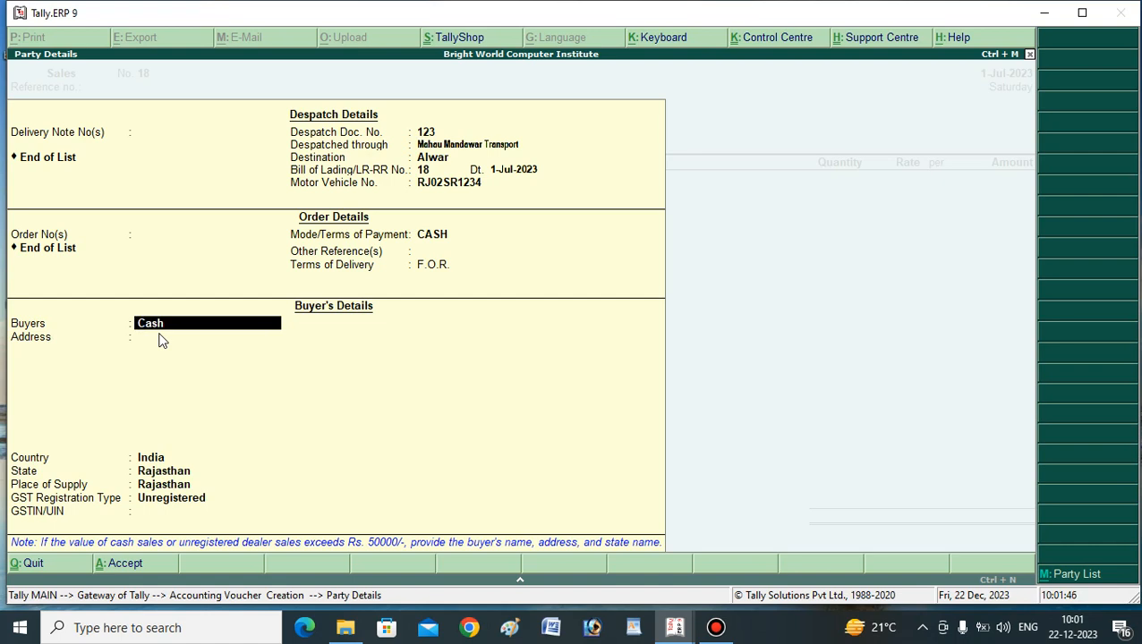
# Replace the Cash buyer in the Buyer's Details with Mohan and Sons from the ledger accounts
pyautogui.hotkey('alt', 'm')
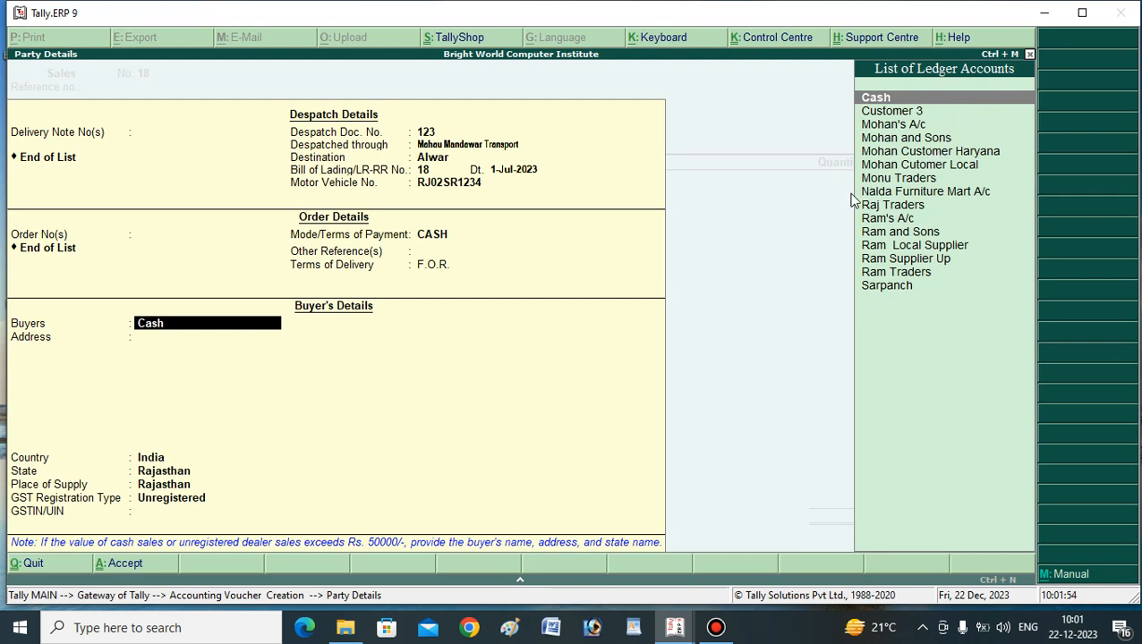
pyautogui.click(910, 141)
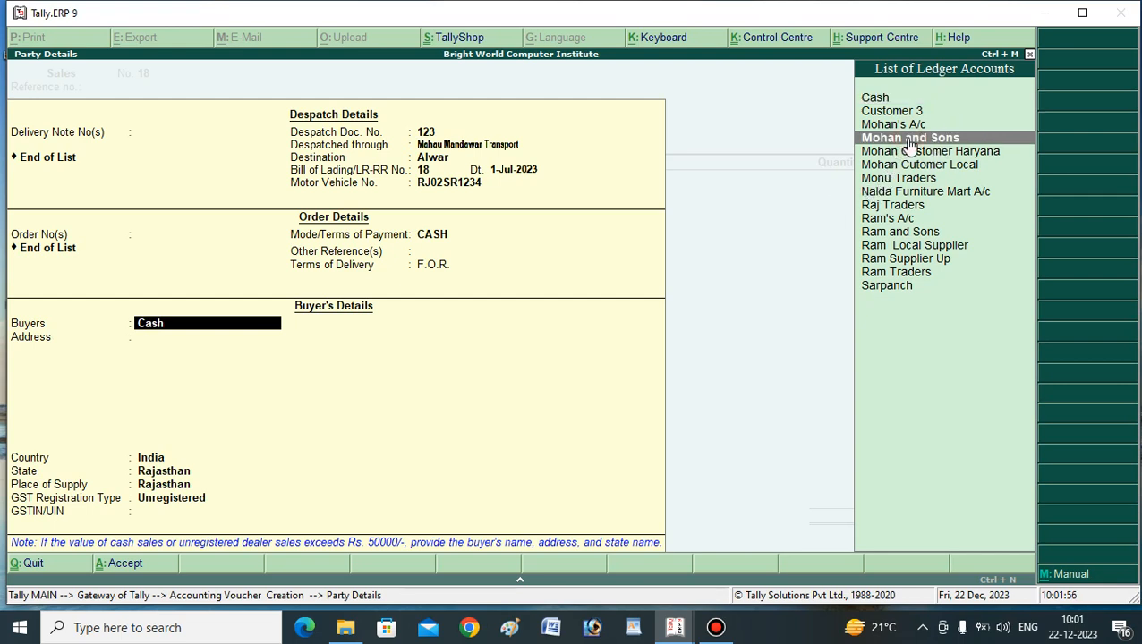
pyautogui.click(910, 142)
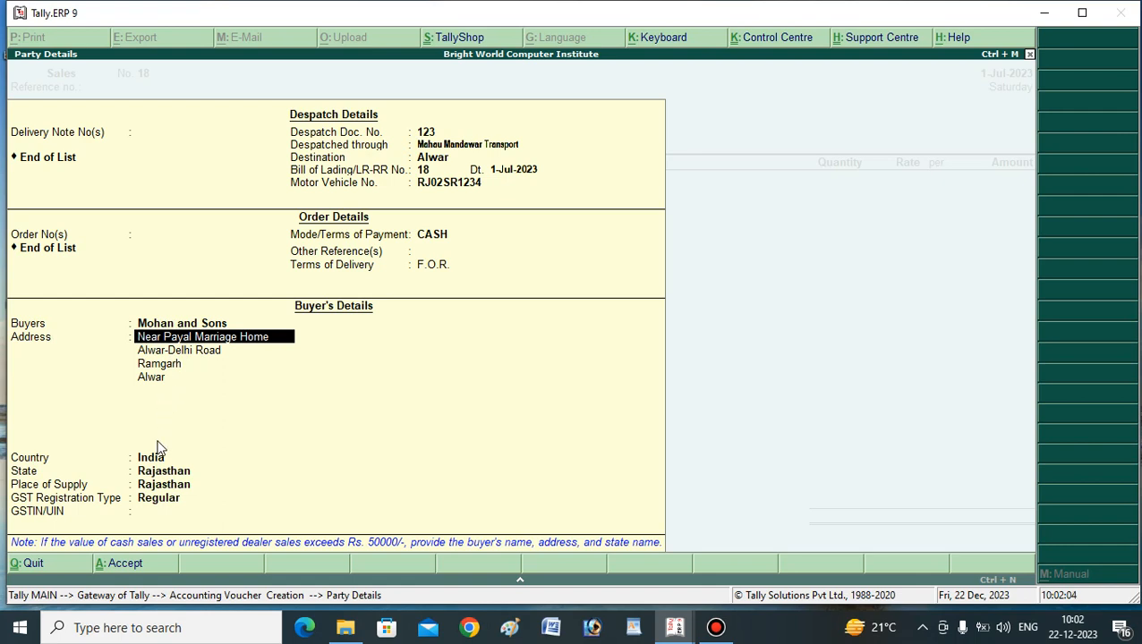
# Accept the buyer's address, Rajasthan state and Regular GST registration, enter the buyer's GSTIN/UIN, and finish the party details
pyautogui.press('Return')
pyautogui.press('Return')
pyautogui.press('Return')
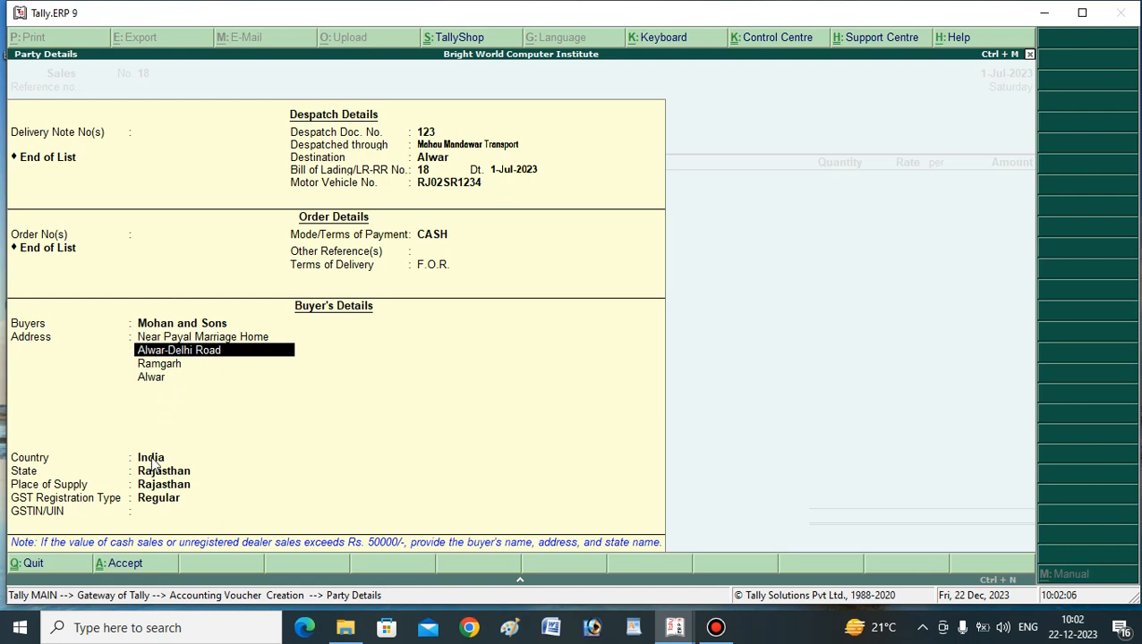
pyautogui.press('Return')
pyautogui.press('Return')
pyautogui.press('Return')
pyautogui.press('Return')
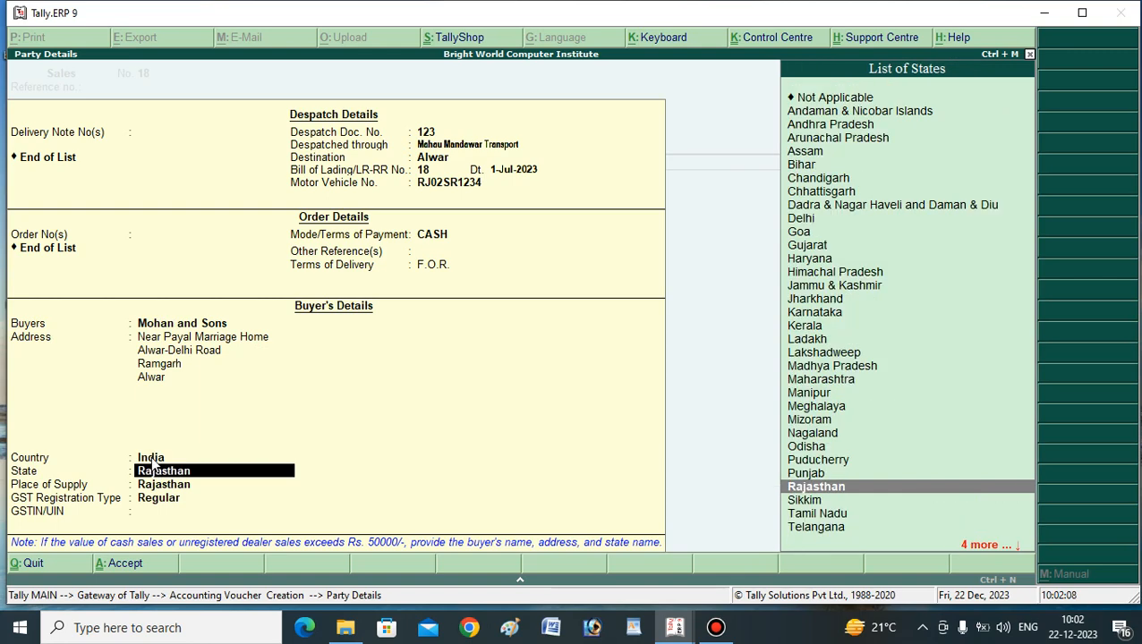
pyautogui.press('Return')
pyautogui.press('Return')
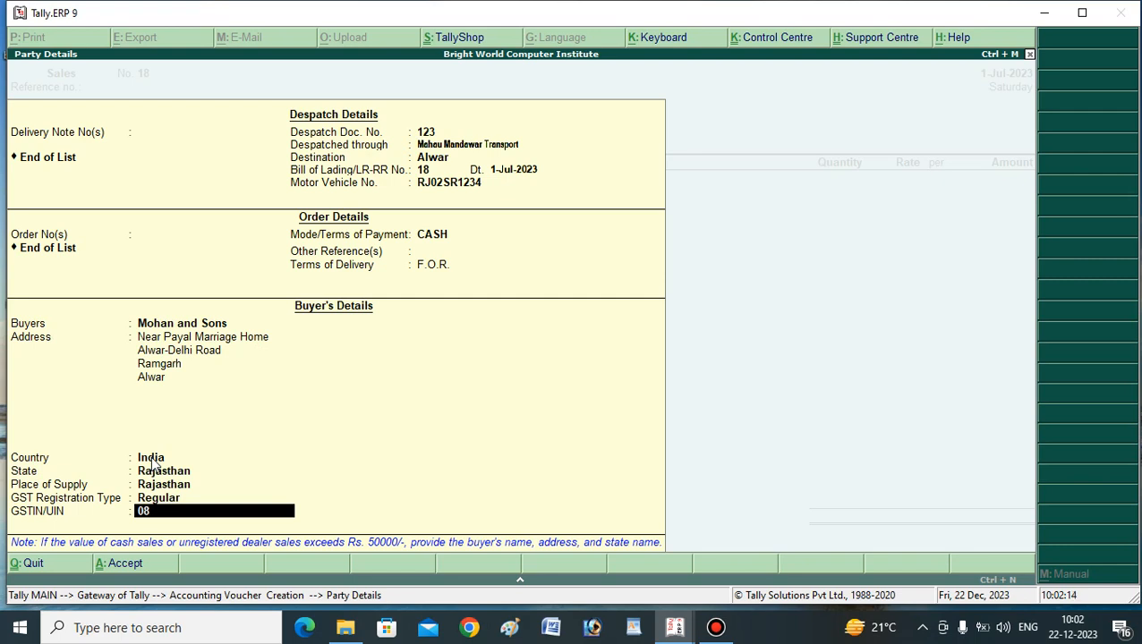
pyautogui.write('08ASDF123A1Z3')
pyautogui.press('Return')
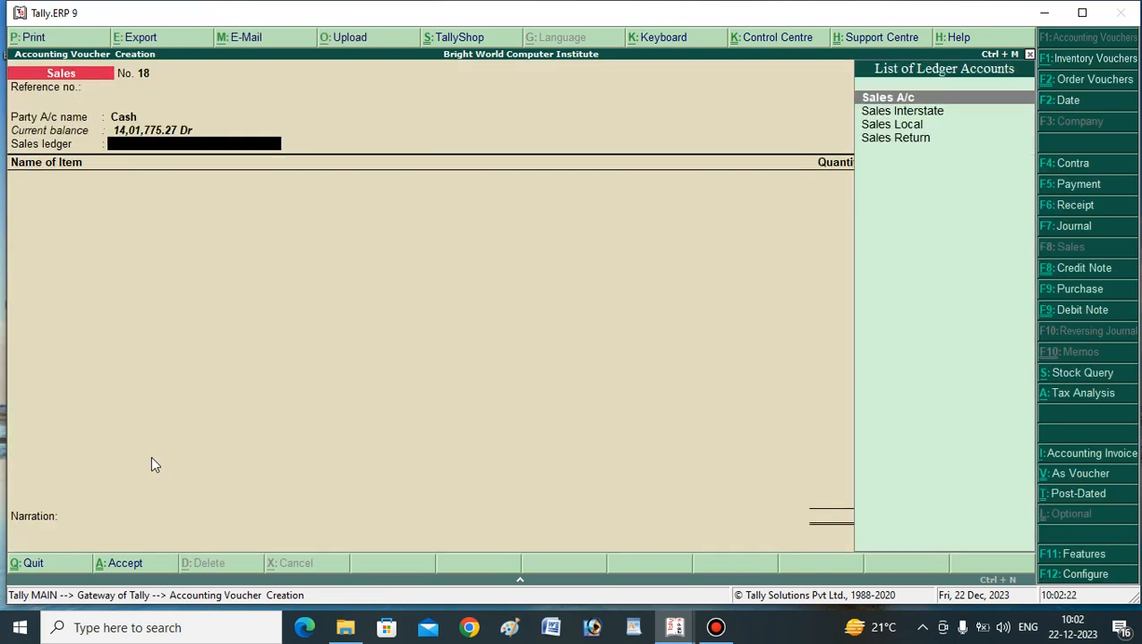
# Set the sales ledger to Sales A/c and add the item Keyboad Gst 18% with tracking and order numbers Not Applicable
pyautogui.press('Return')
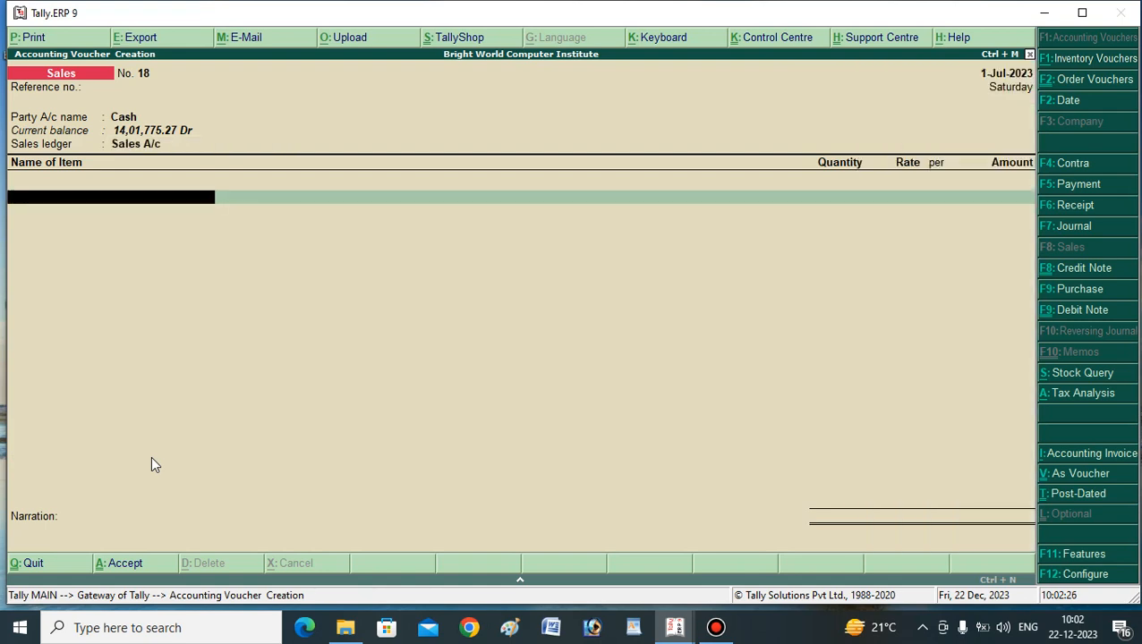
pyautogui.write('KE')
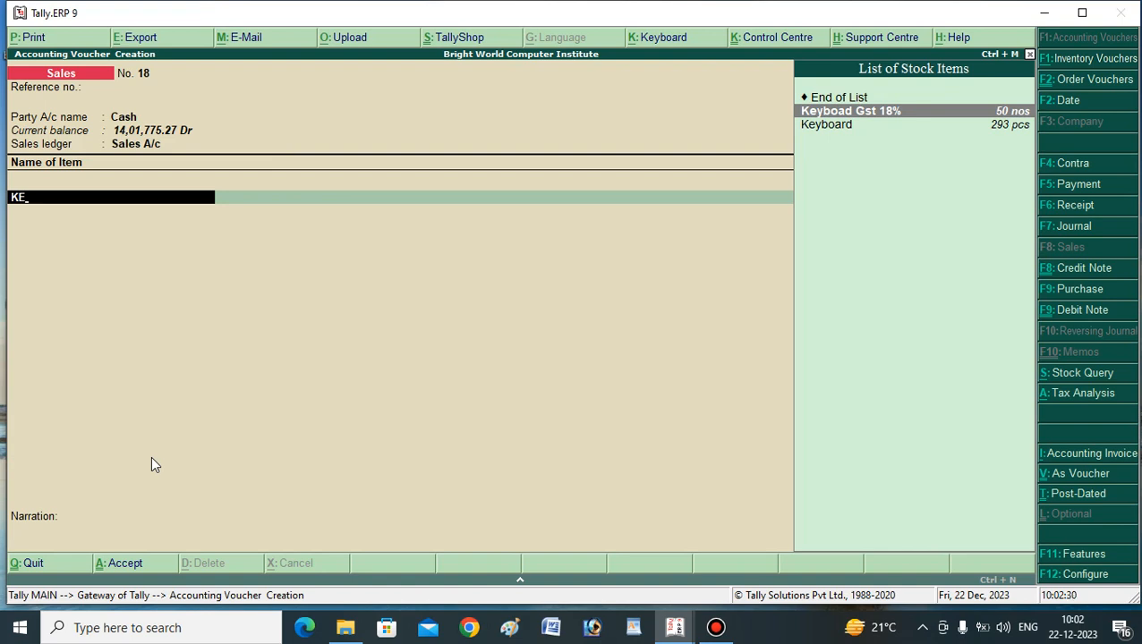
pyautogui.press('Return')
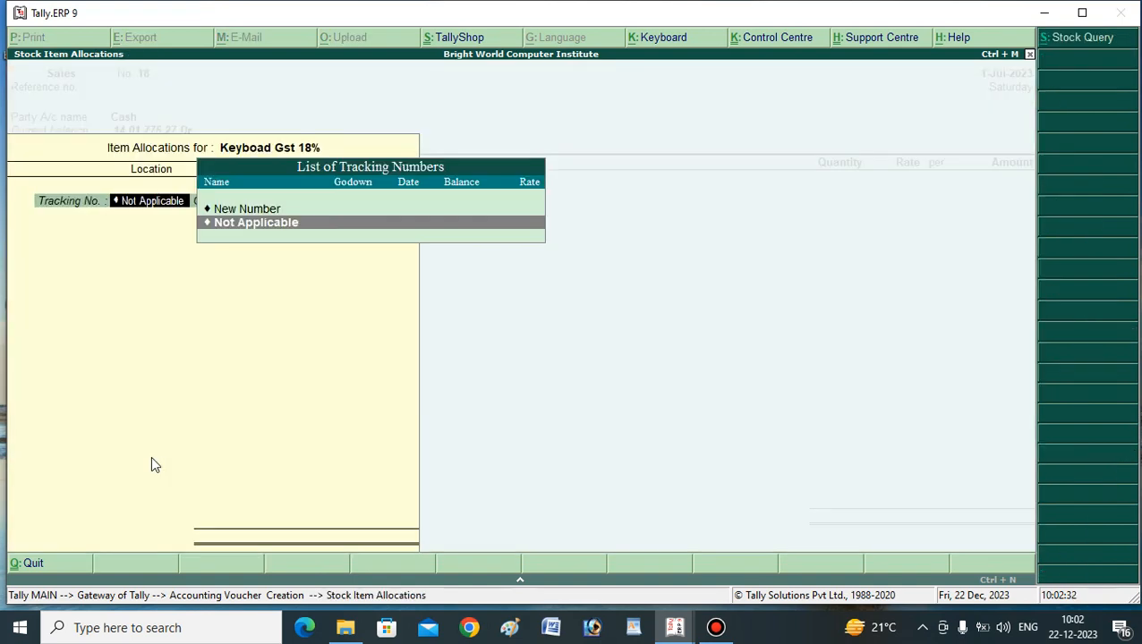
pyautogui.press('Return')
pyautogui.press('Return')
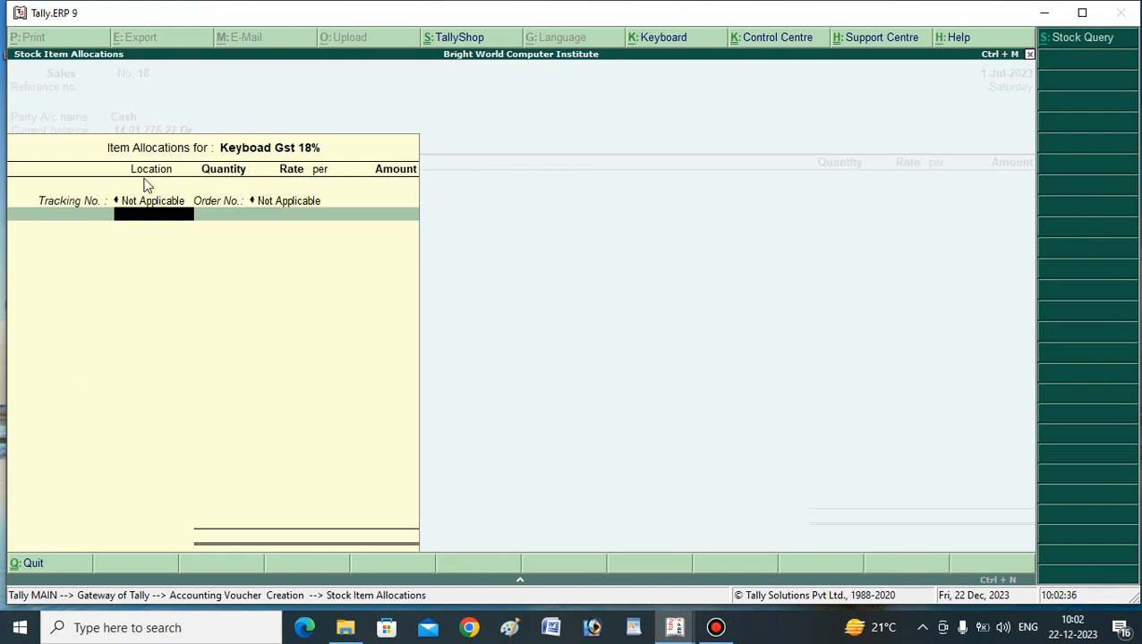
# Allocate 10 nos of the item from Main Location at a rate of 500 per nos and finish the allocation
pyautogui.write('.')
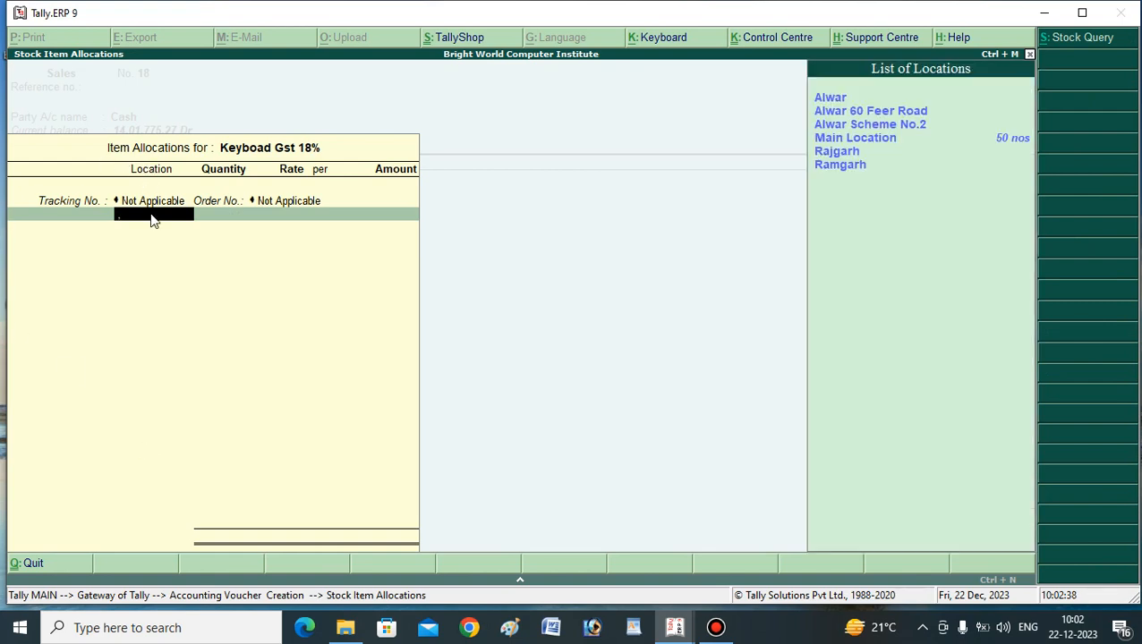
pyautogui.write('M')
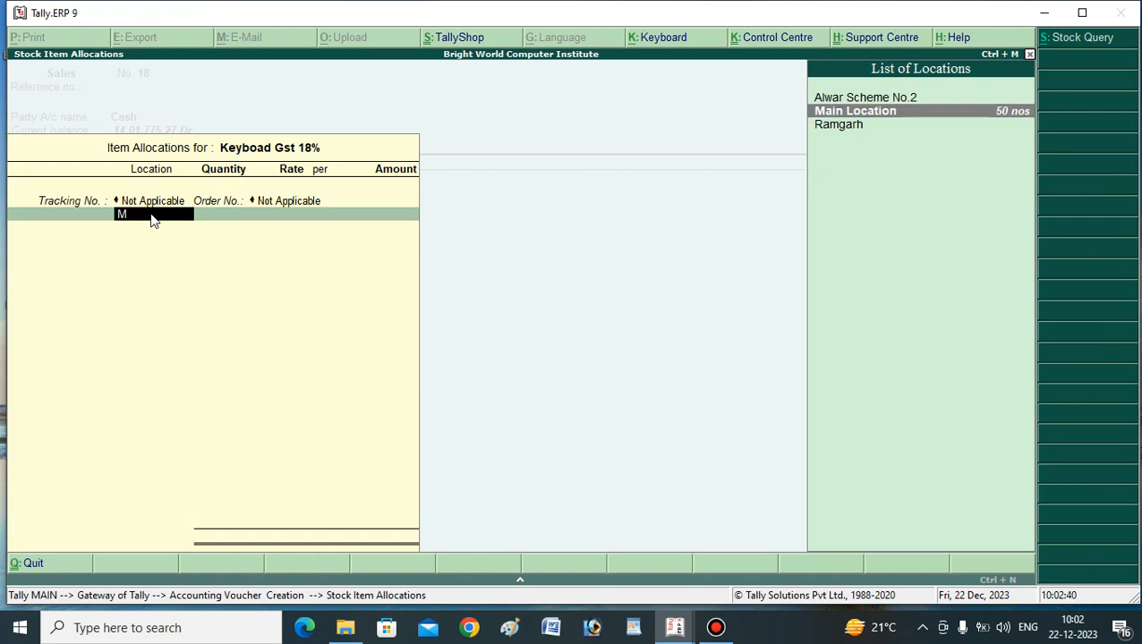
pyautogui.press('Return')
pyautogui.write('10')
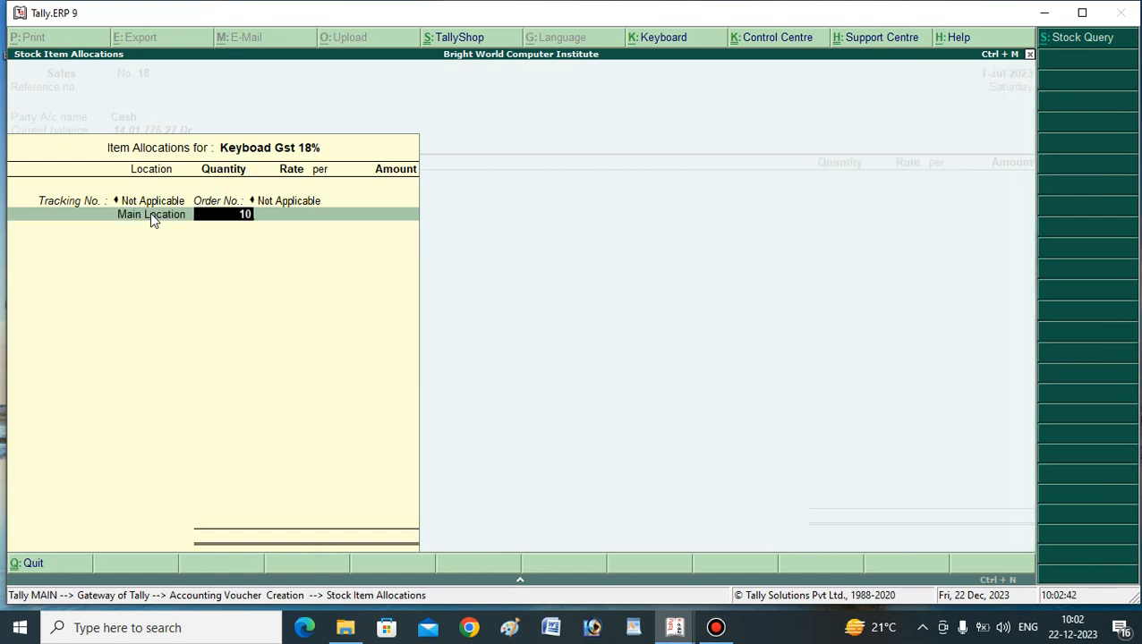
pyautogui.press('Return')
pyautogui.write('500')
pyautogui.press('Return')
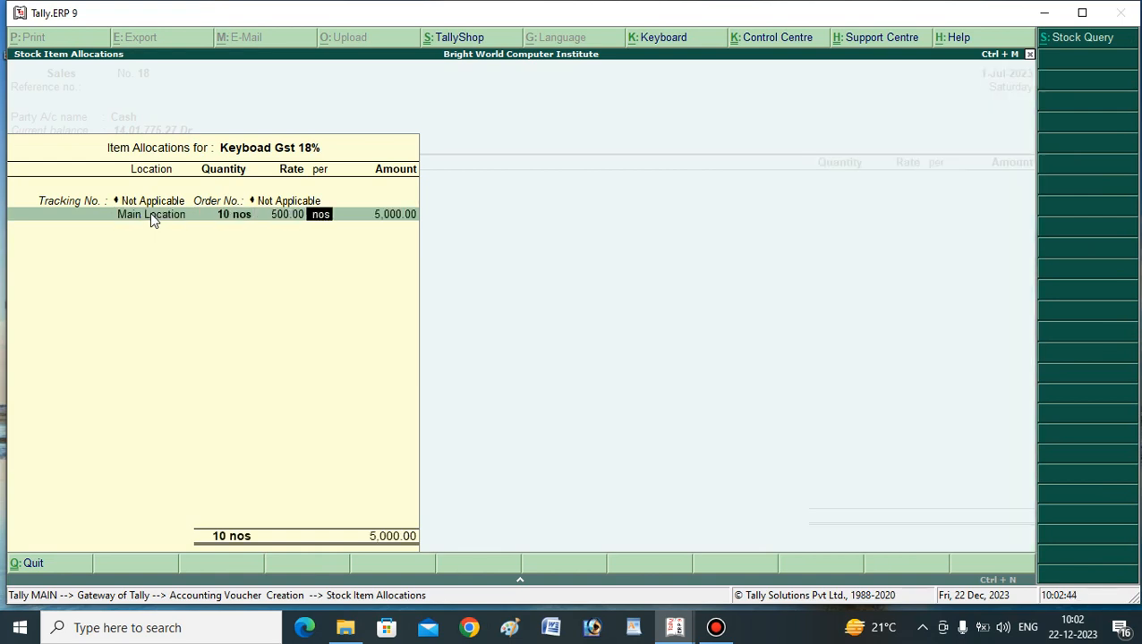
pyautogui.press('Return')
pyautogui.press('Return')
pyautogui.press('Return')
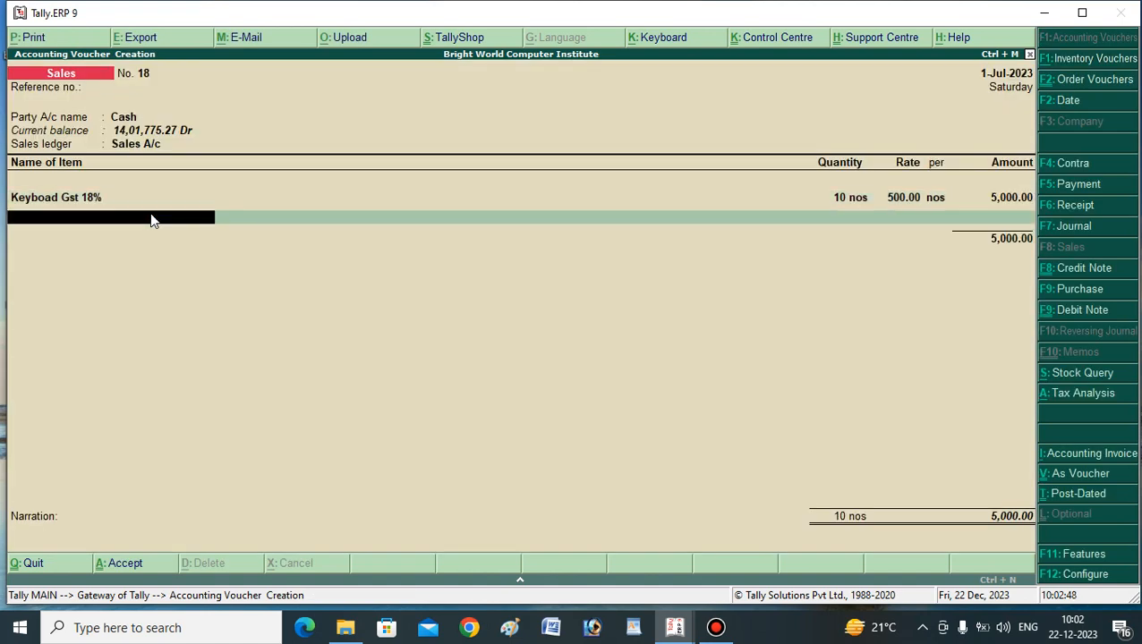
# End the item list and add the SGST ledger with its calculated amount below the item
pyautogui.press('Return')
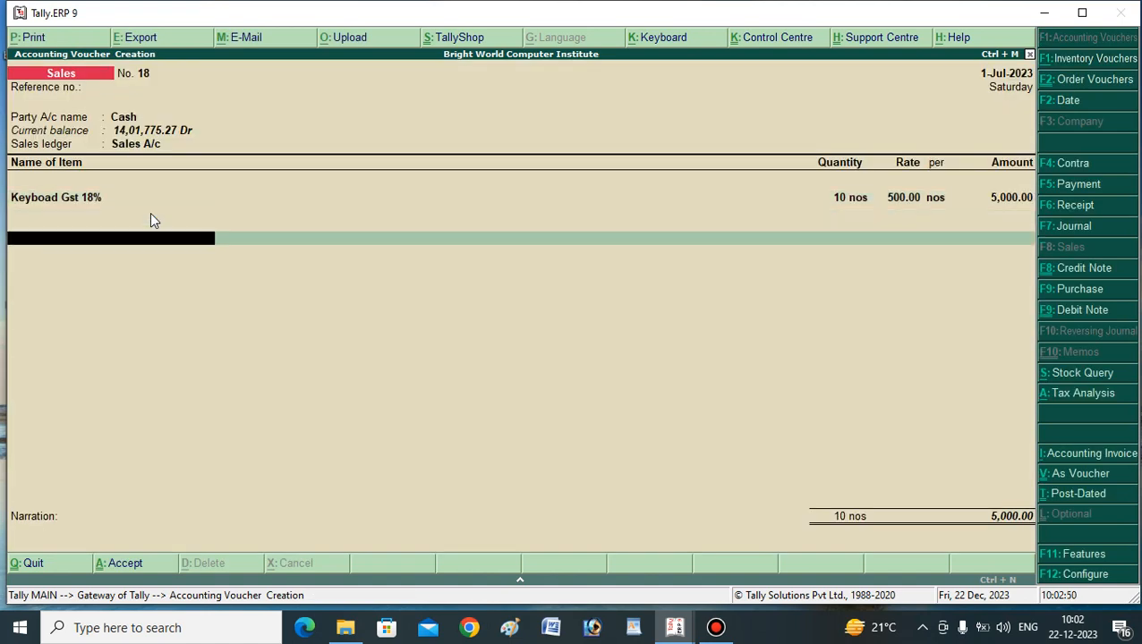
pyautogui.write('S')
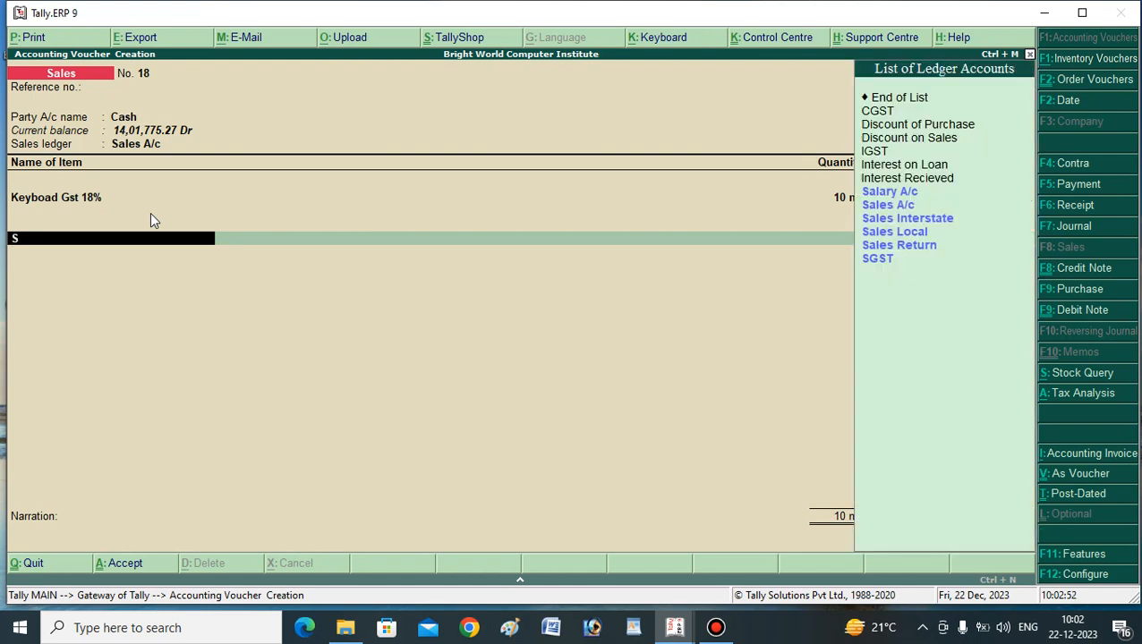
pyautogui.press('Down')
pyautogui.press('Down')
pyautogui.press('Down')
pyautogui.press('Down')
pyautogui.press('Down')
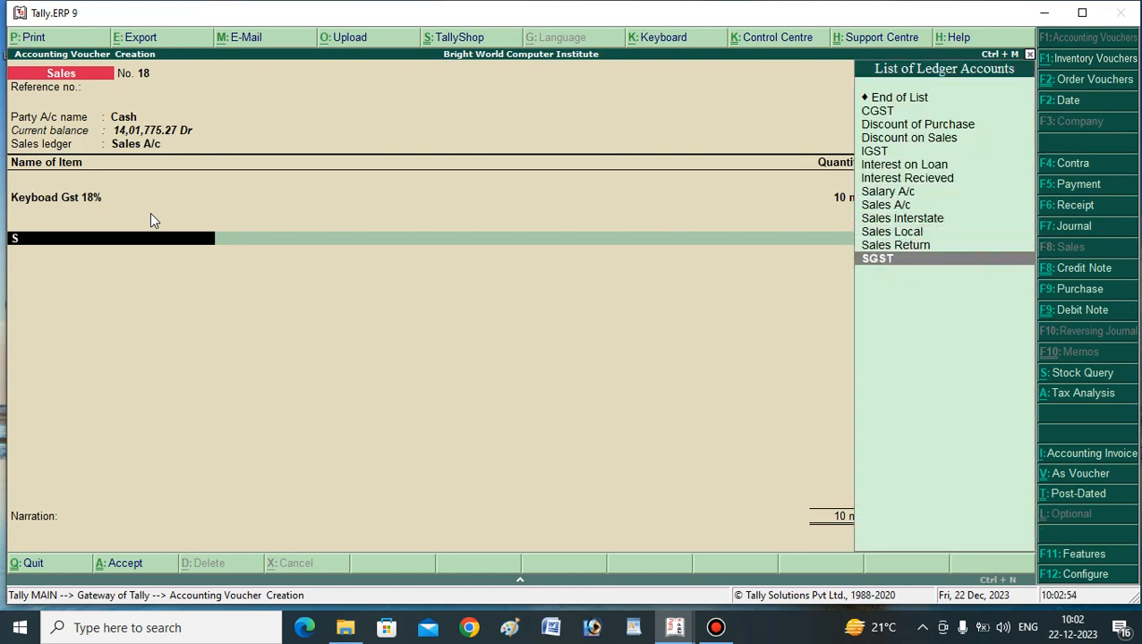
pyautogui.press('Return')
pyautogui.press('Return')
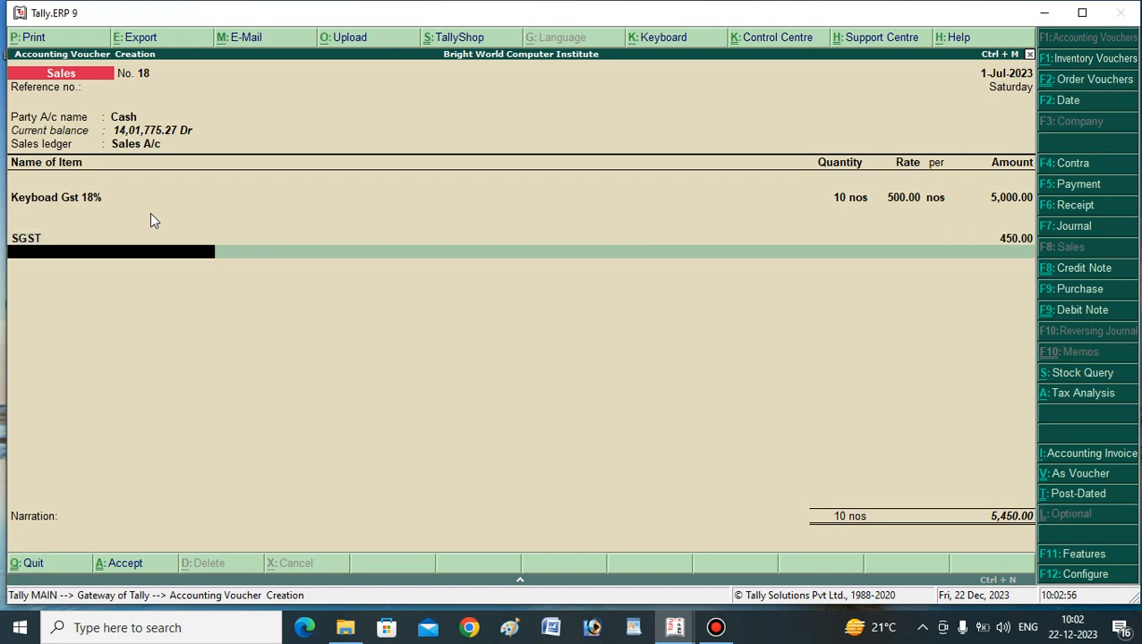
# Add the CGST ledger with its calculated amount and end the tax ledger list
pyautogui.write('C')
pyautogui.press('Return')
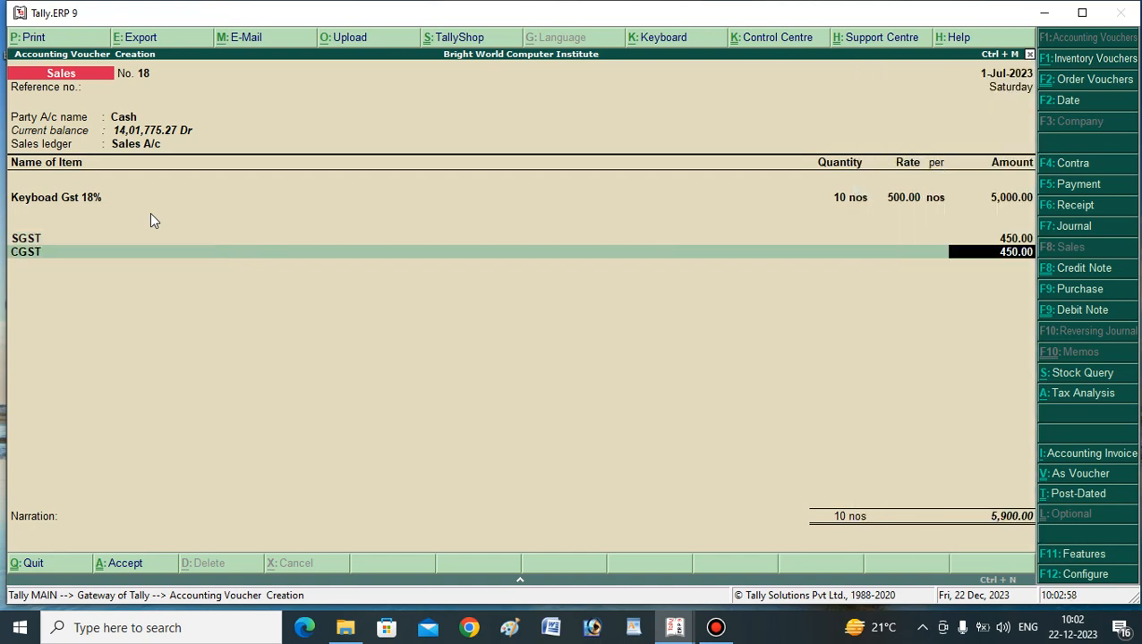
pyautogui.press('Return')
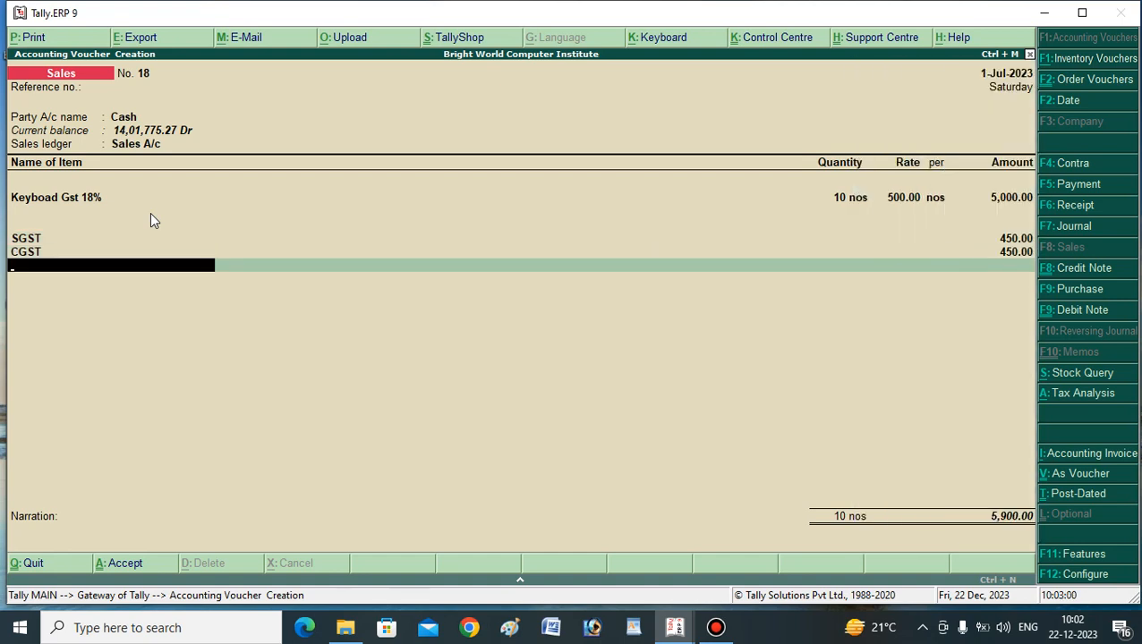
pyautogui.press('Return')
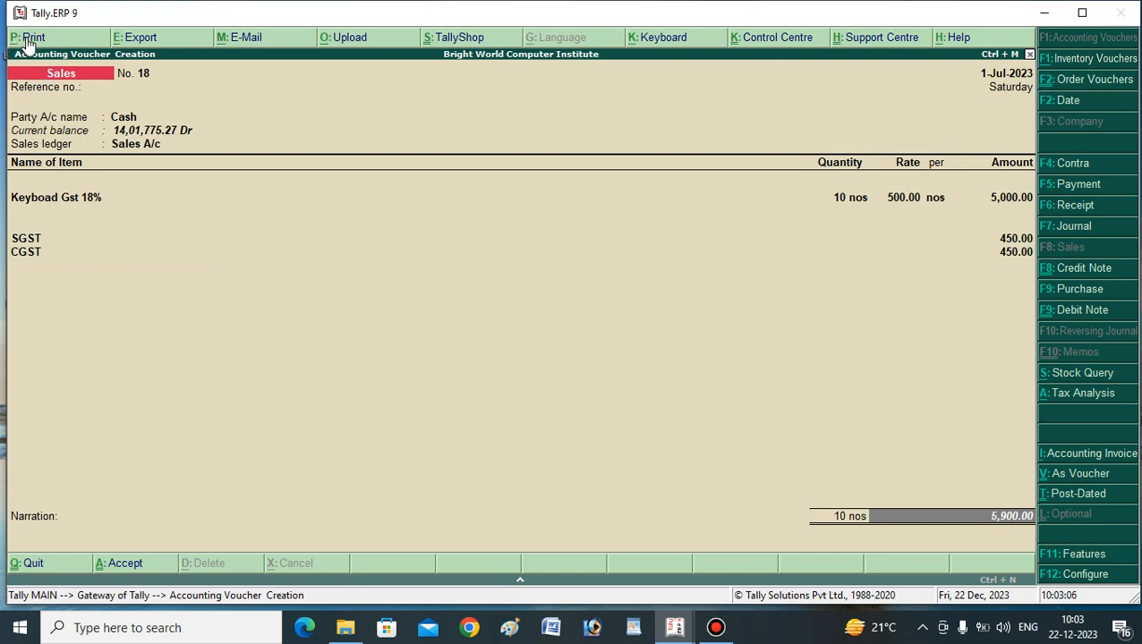
# Preview the sales voucher's print as a Tax Invoice, zoom in, and examine its buyer, despatch, item, tax and declaration details
pyautogui.hotkey('alt', 'p')
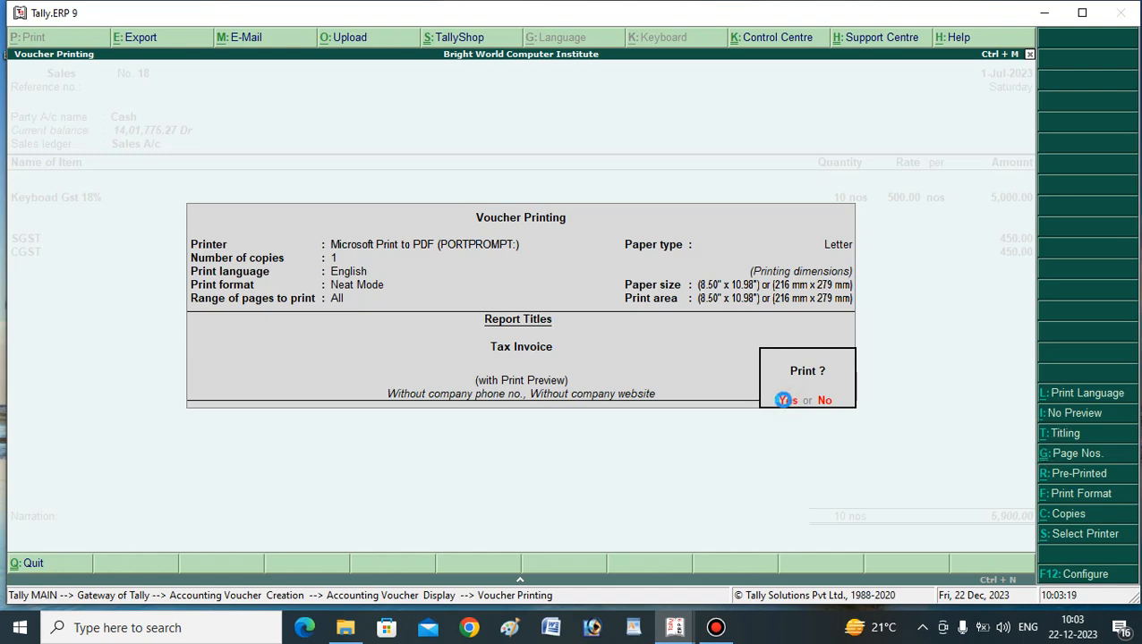
pyautogui.click(784, 402)
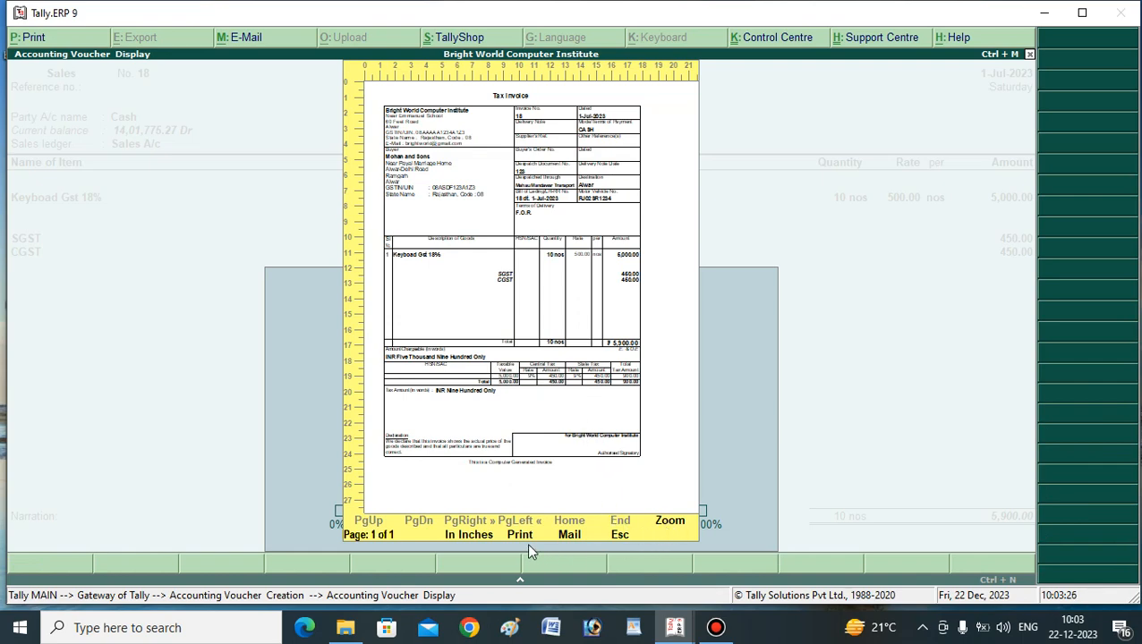
pyautogui.click(670, 521)
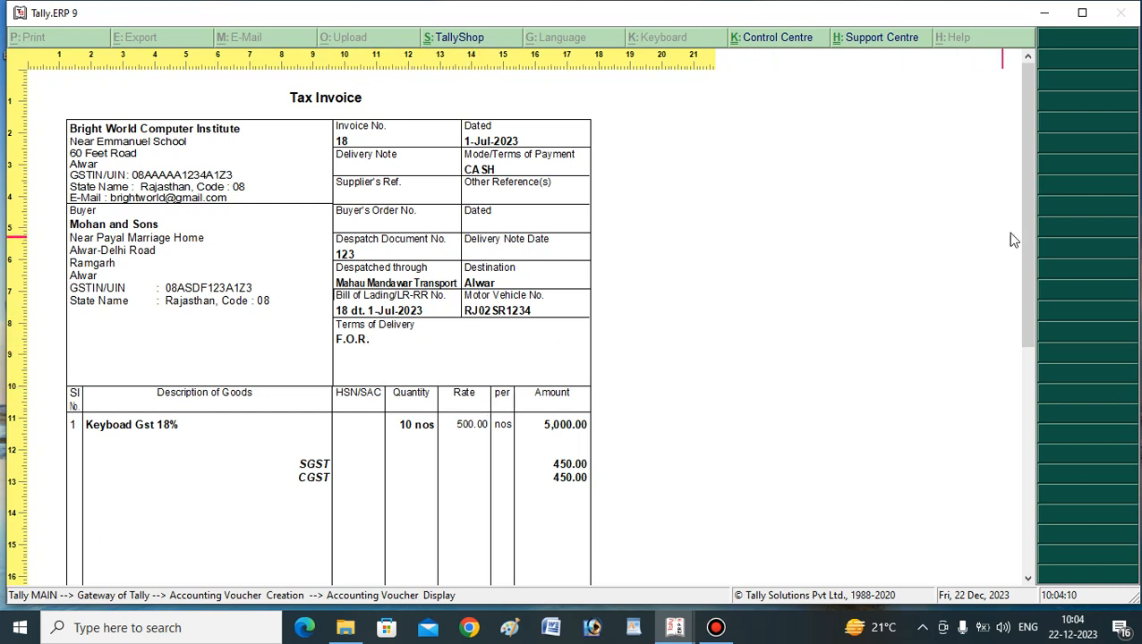
pyautogui.moveTo(1026, 230); pyautogui.dragTo(1027, 349)
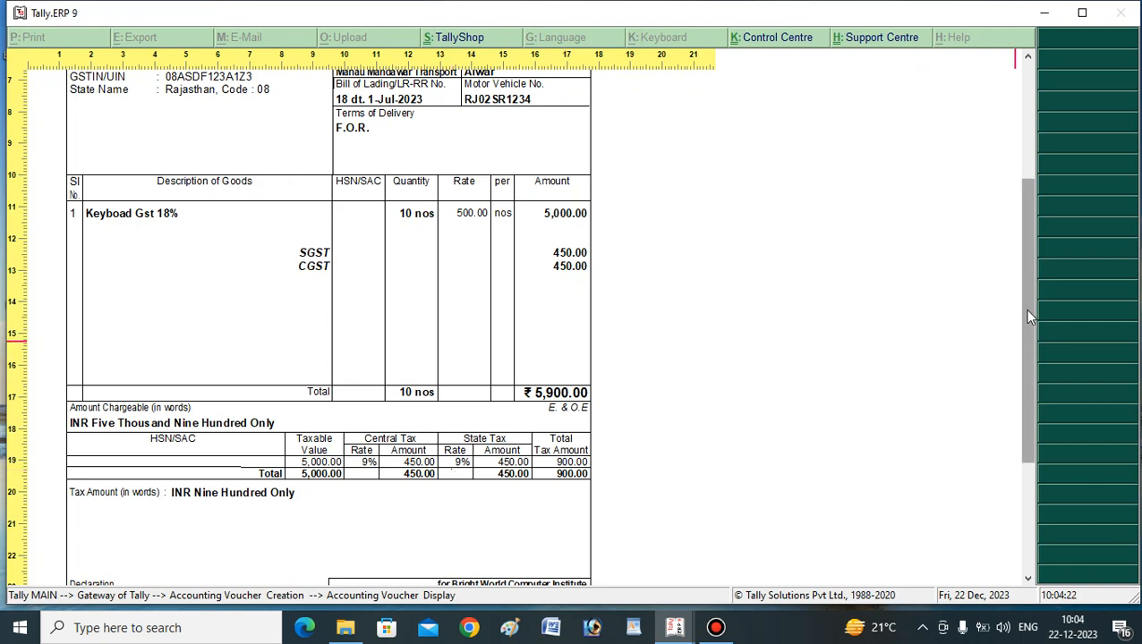
pyautogui.moveTo(1024, 308); pyautogui.dragTo(1033, 386)
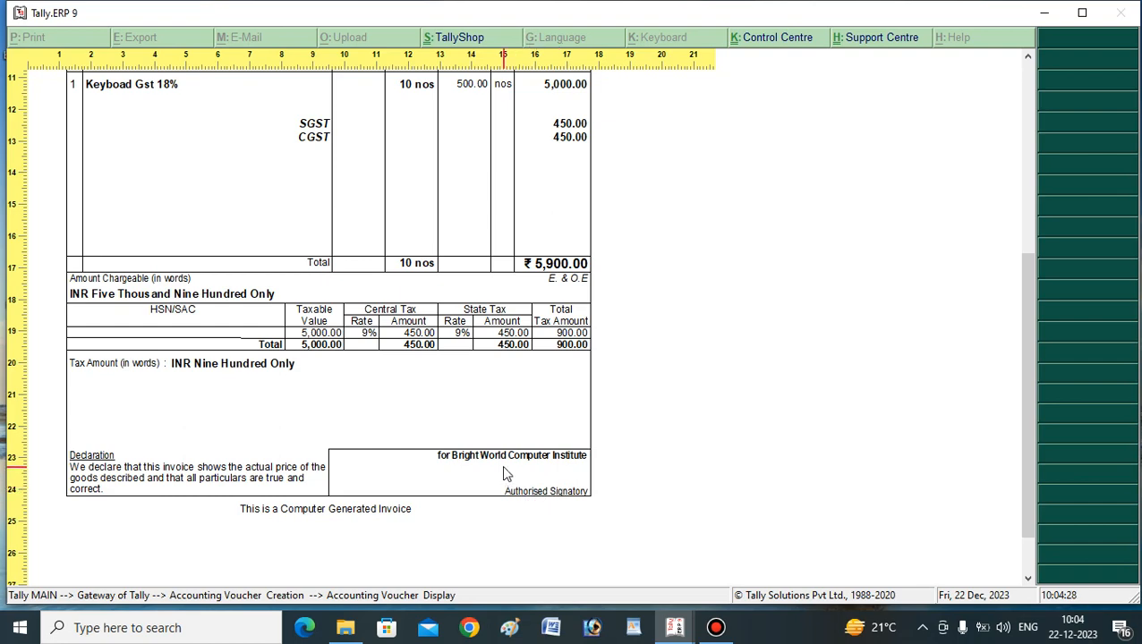
pyautogui.click(1030, 330)
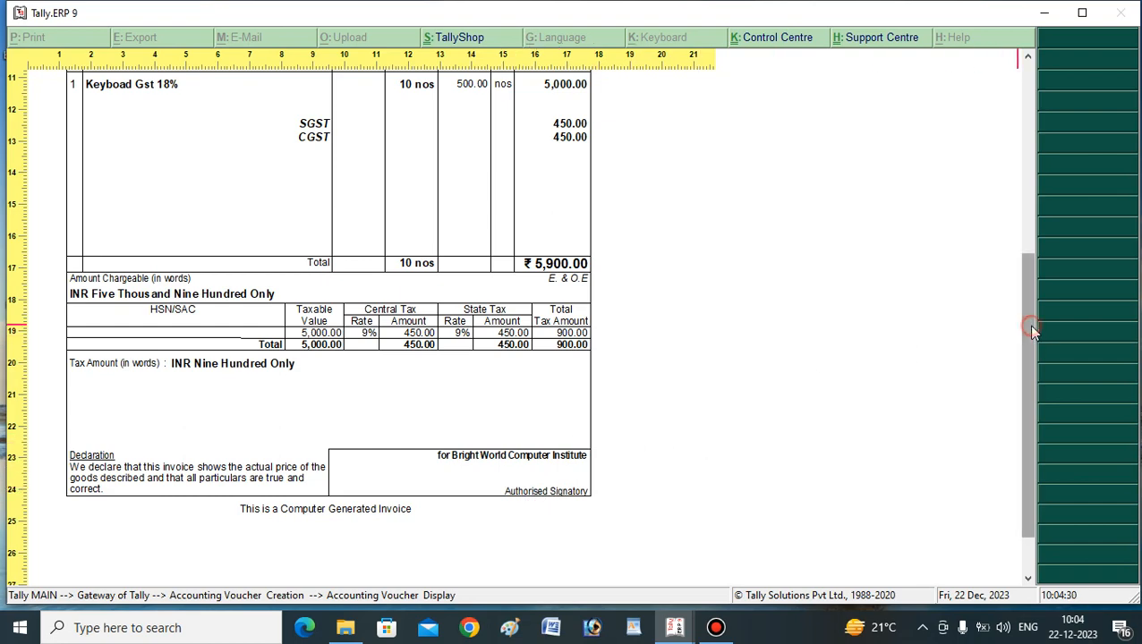
pyautogui.moveTo(1031, 330); pyautogui.dragTo(1041, 147)
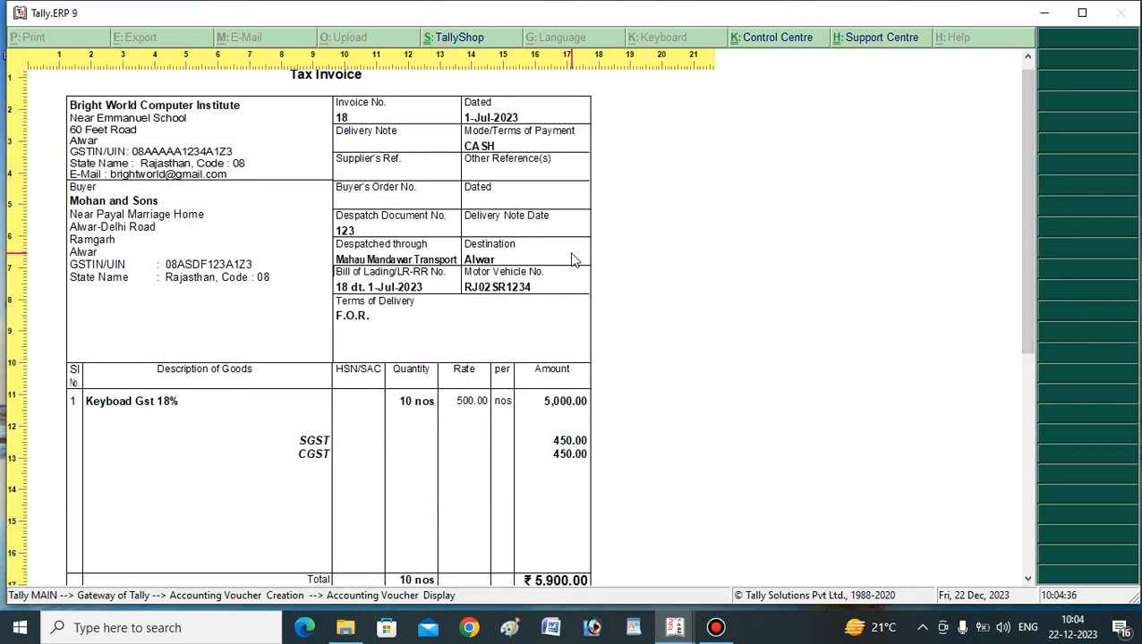